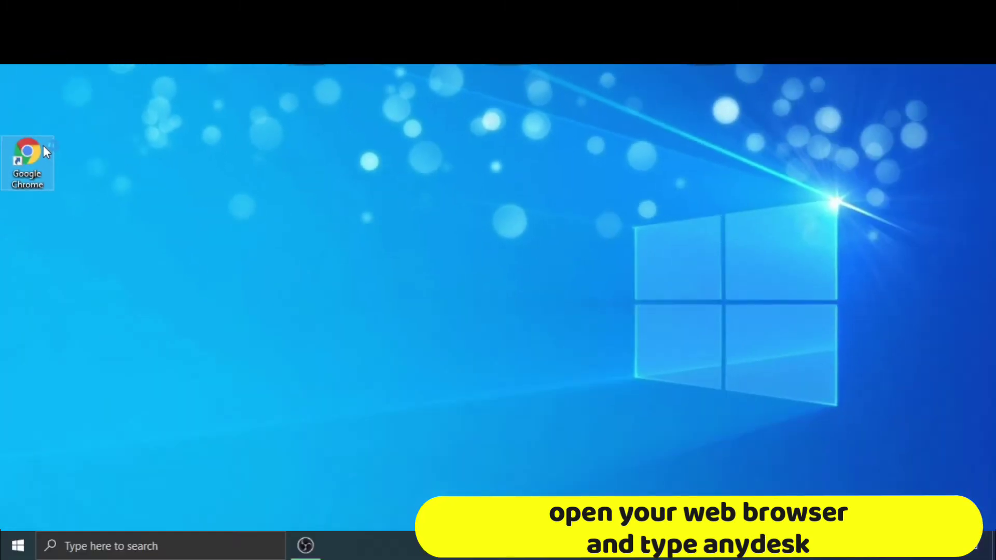
# - Launch Chrome and run a Google search for 'anydesk'
pyautogui.doubleClick(44, 146)
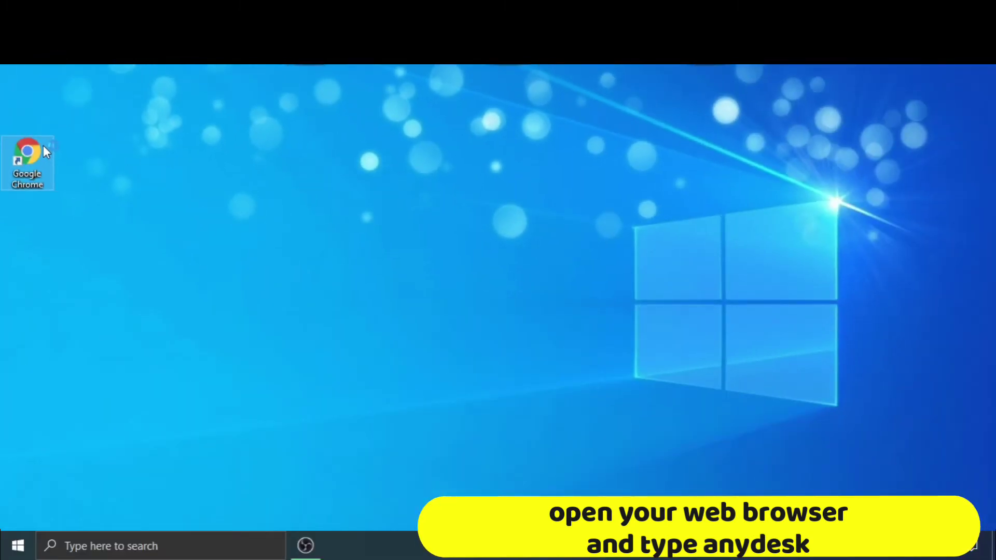
pyautogui.click(387, 306)
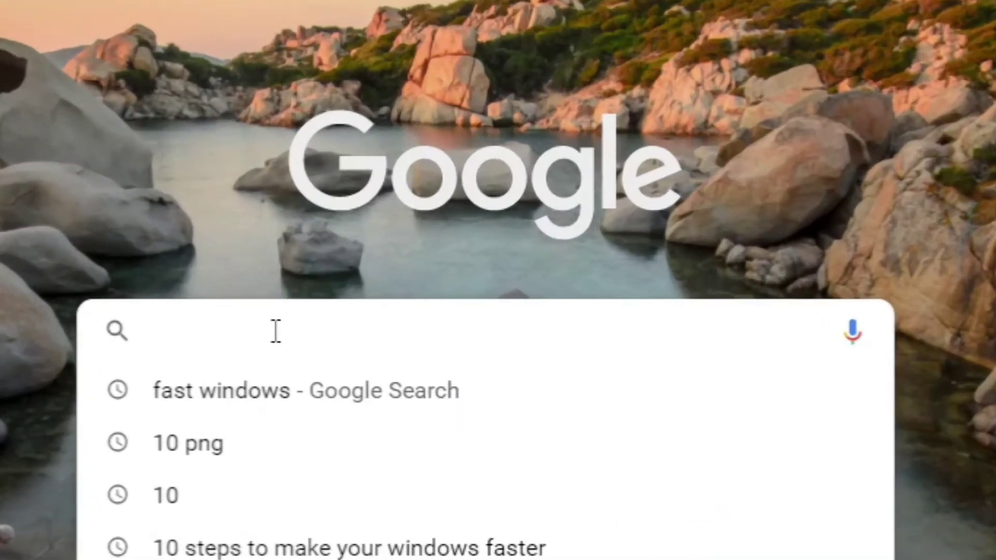
pyautogui.write('anydesk')
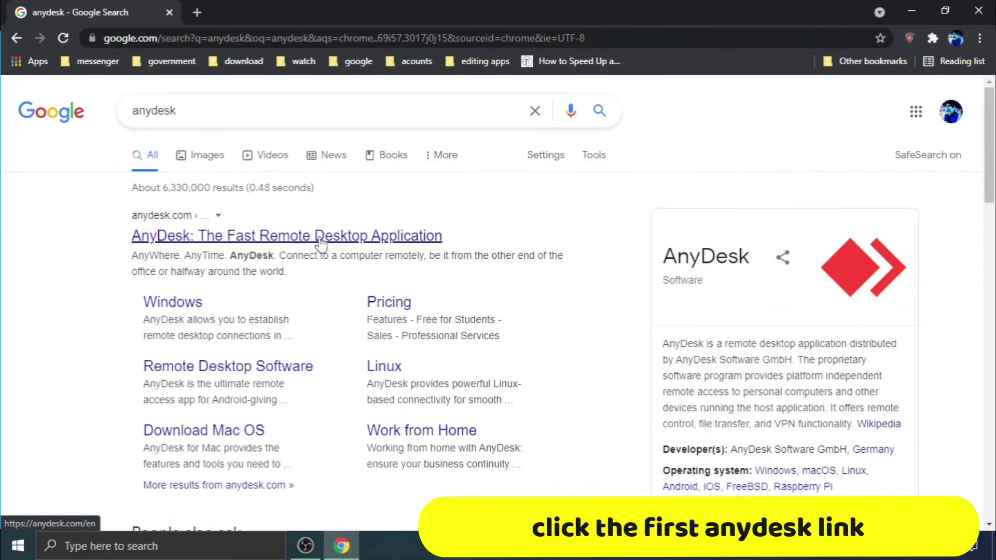
# - Go to the official AnyDesk site and save the AnyDesk.exe installer to the Desktop
pyautogui.click(452, 295)
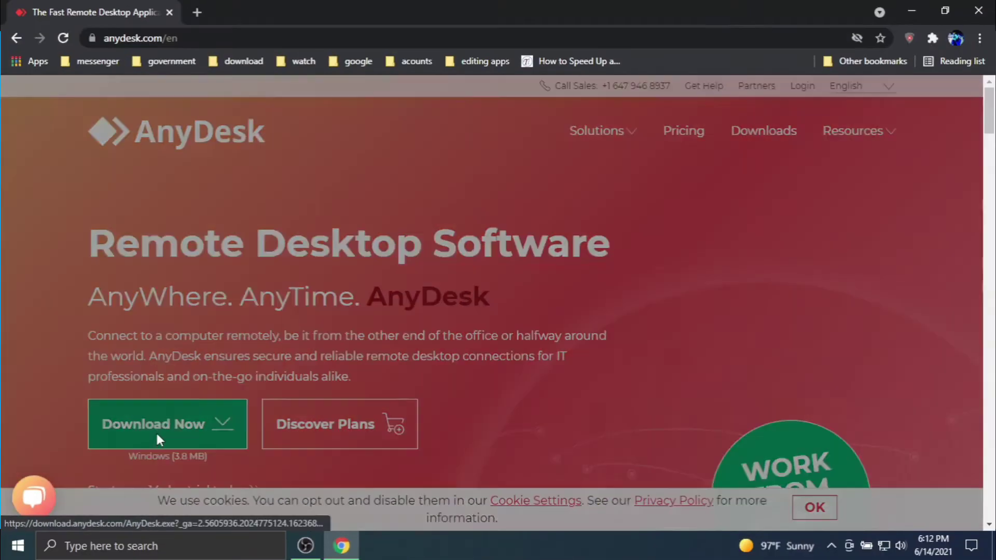
pyautogui.click(280, 446)
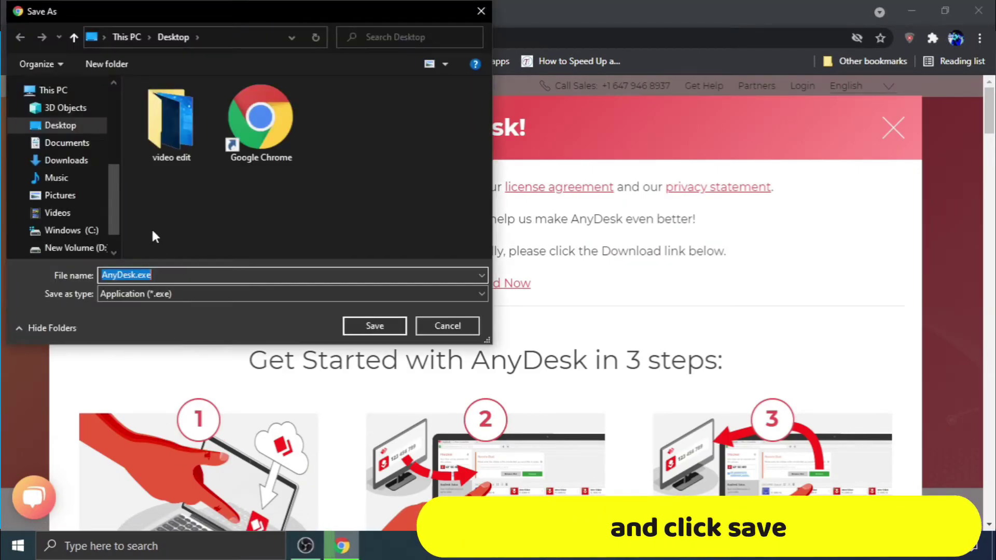
pyautogui.click(61, 125)
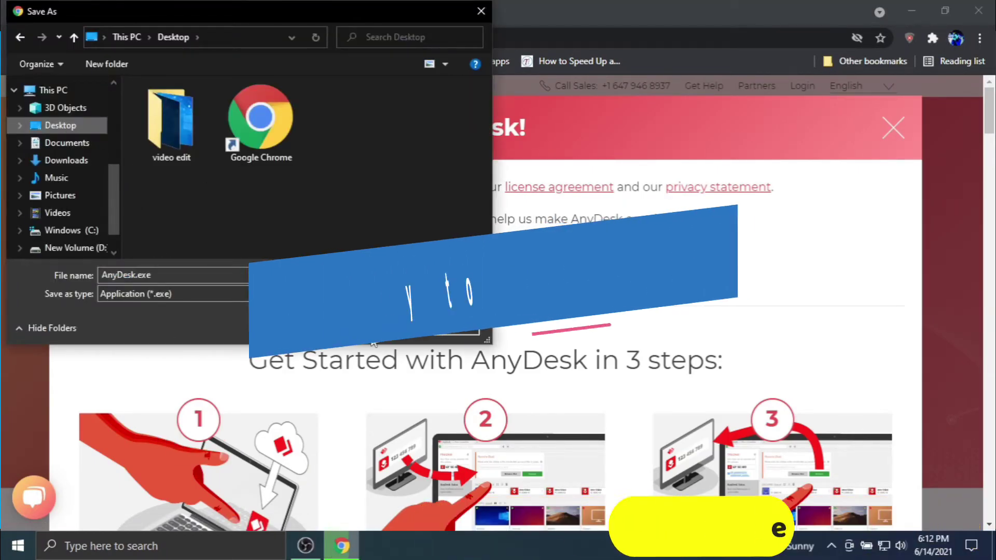
pyautogui.click(389, 338)
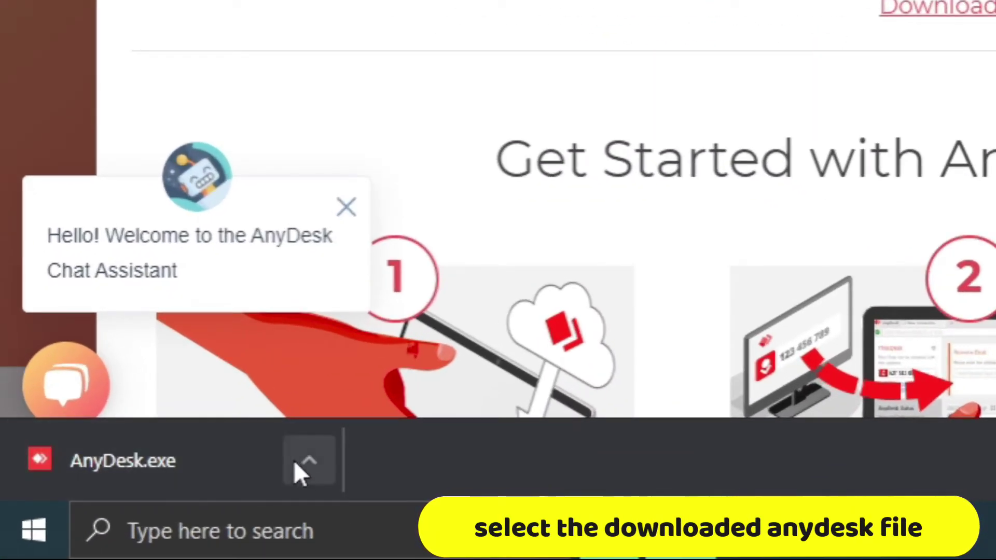
# - Run the downloaded AnyDesk.exe from Chrome's download bar, allowing it past the security warning
pyautogui.click(308, 458)
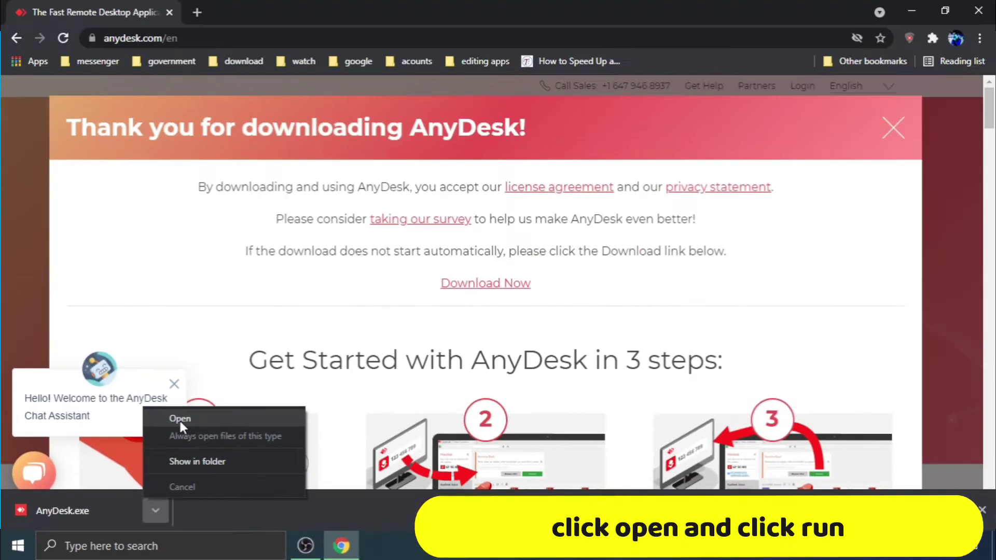
pyautogui.click(178, 419)
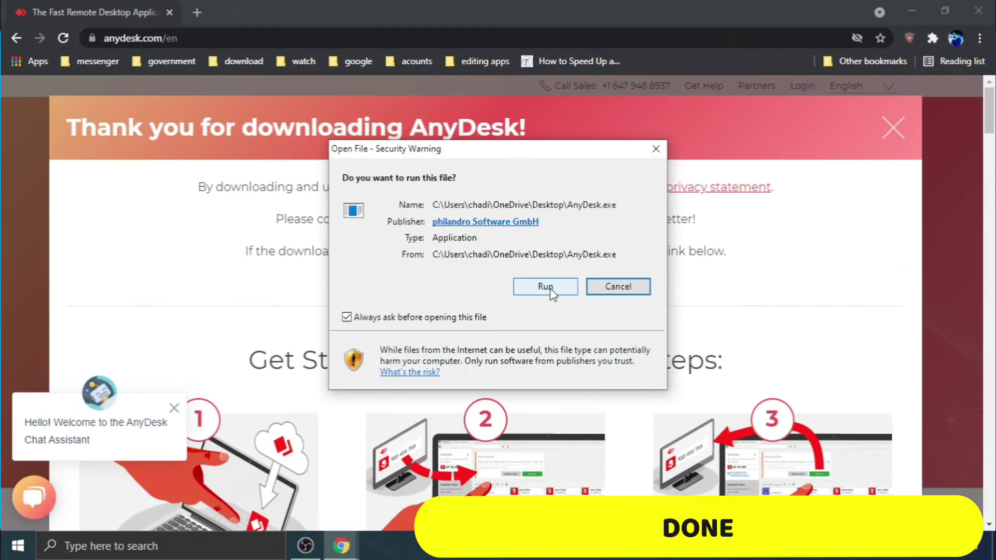
pyautogui.click(547, 288)
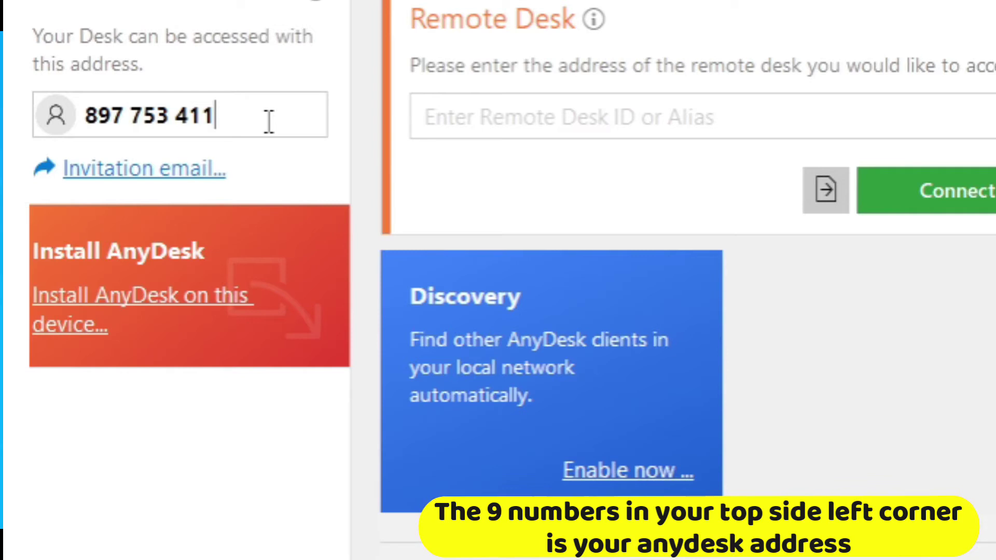
# - Select this desk's AnyDesk address and put the cursor in the Remote Desk field
pyautogui.moveTo(232, 122); pyautogui.dragTo(60, 116)
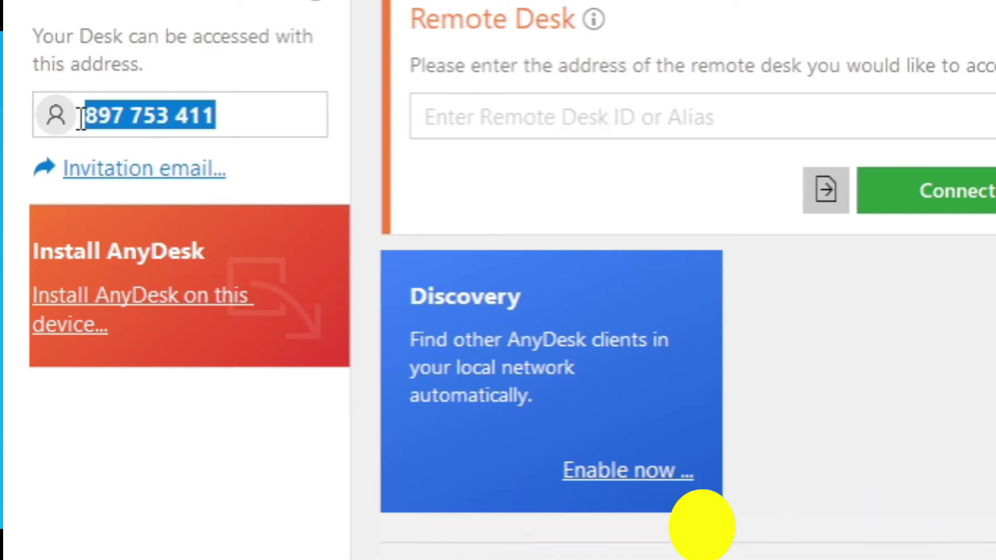
pyautogui.click(662, 114)
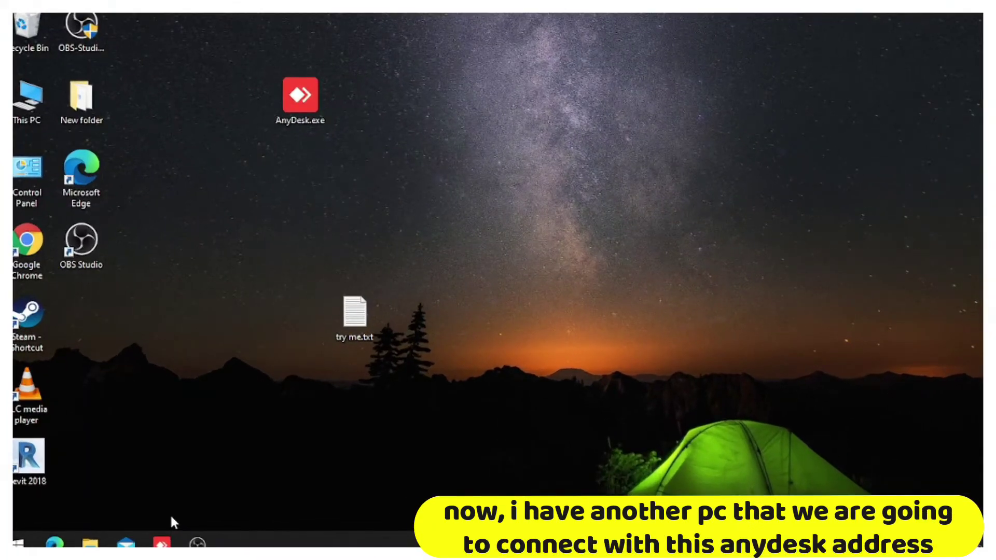
# - From PC2's AnyDesk, enter the other PC's address to connect, then accept the session request
pyautogui.click(162, 542)
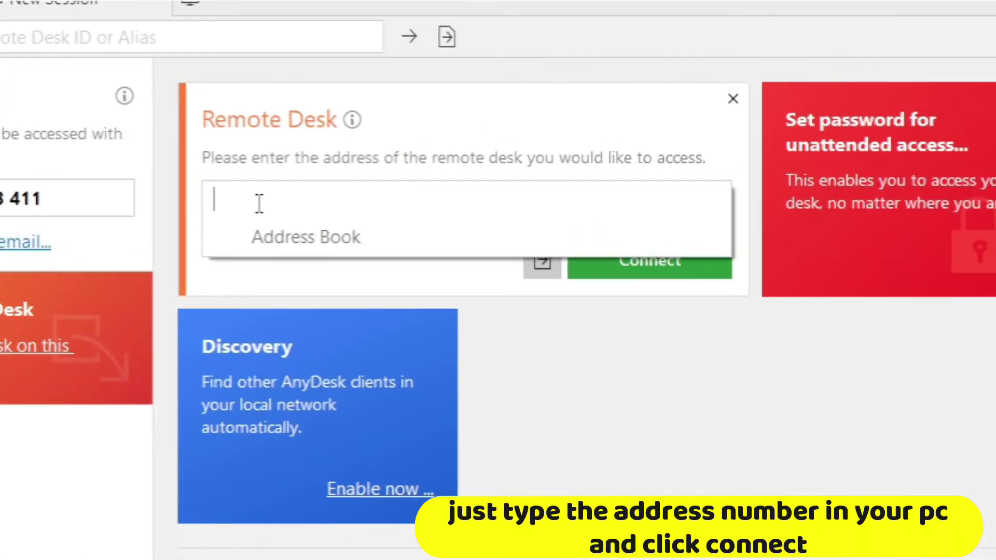
pyautogui.write('450287680')
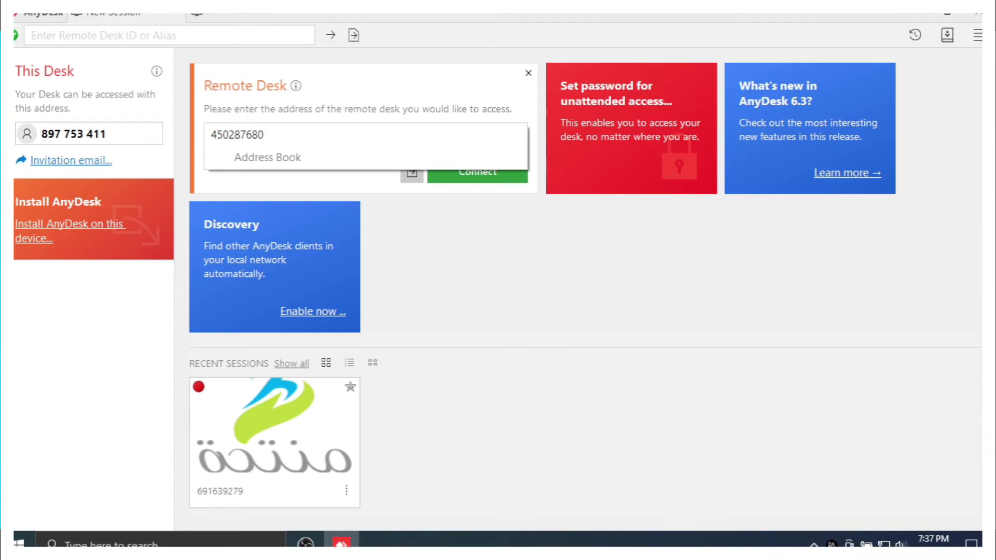
pyautogui.press('Return')
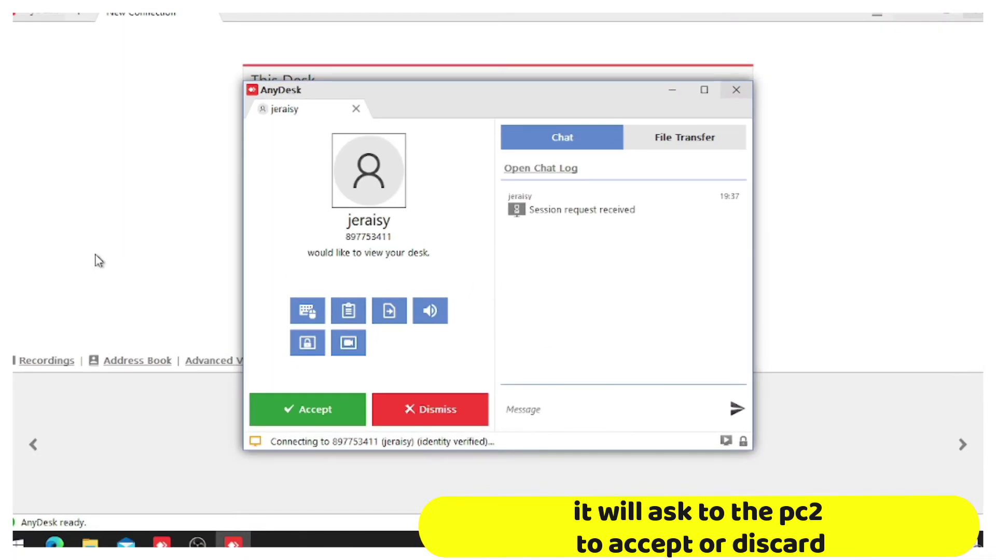
pyautogui.click(289, 420)
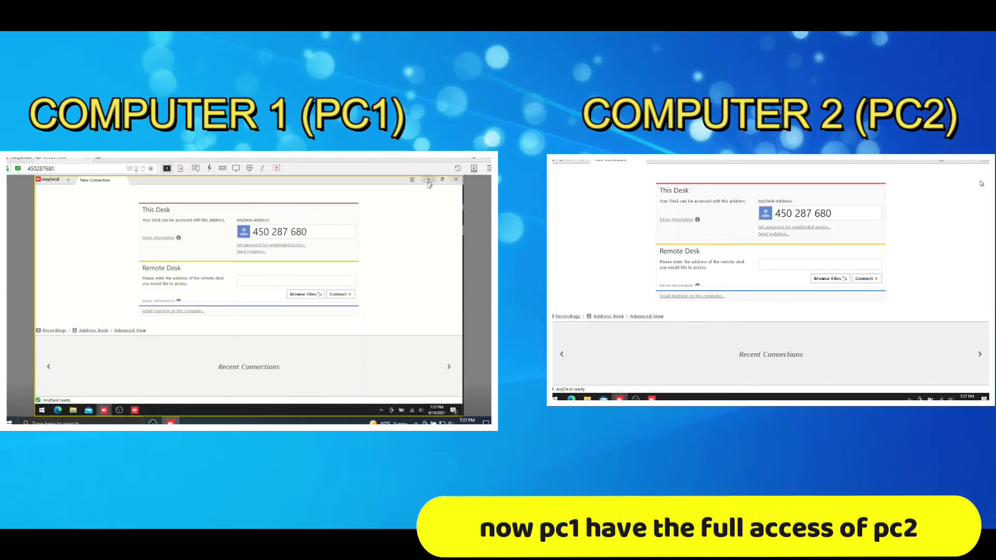
# - Minimize the remote AnyDesk window, then view PC2's Control Panel Hardware and Sound page and close it
pyautogui.click(429, 181)
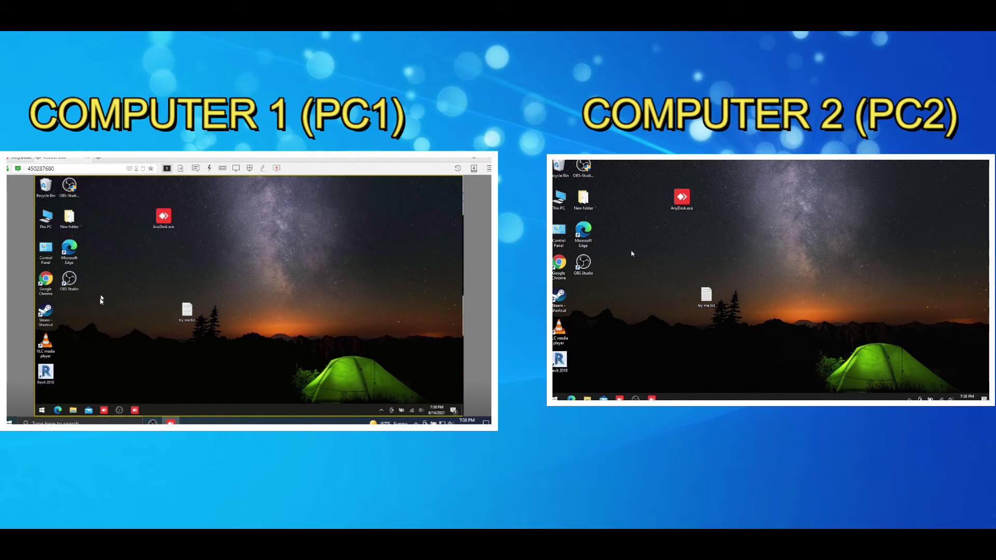
pyautogui.click(42, 410)
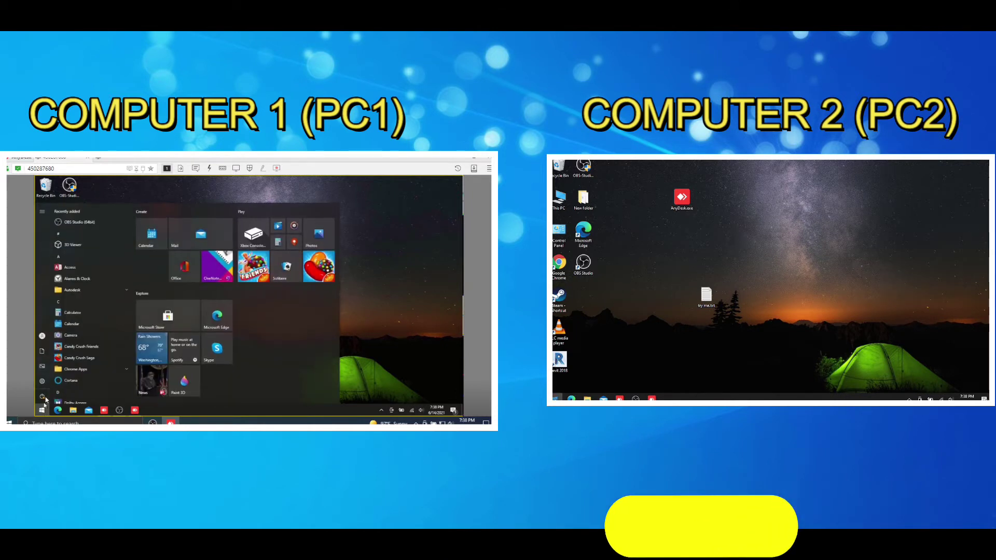
pyautogui.click(379, 281)
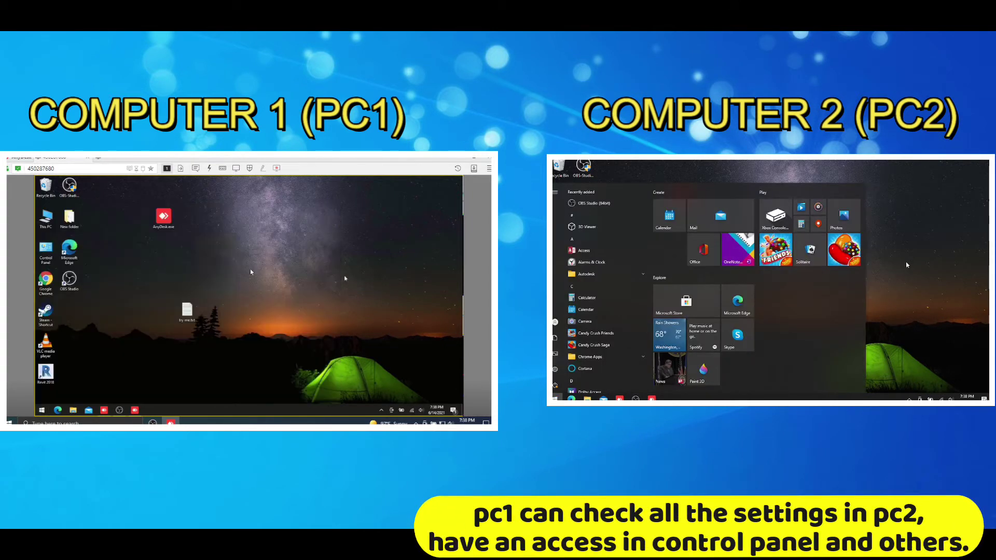
pyautogui.doubleClick(46, 251)
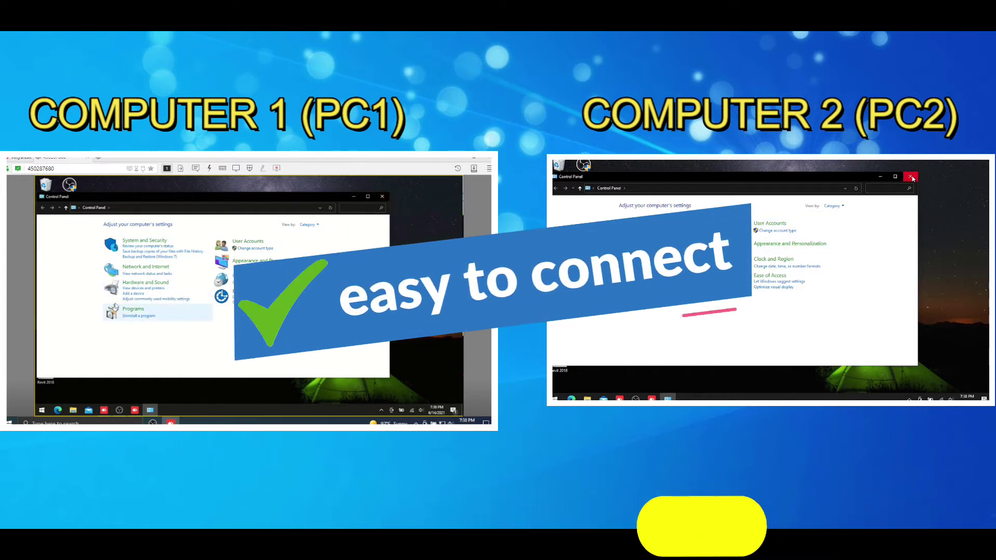
pyautogui.click(145, 282)
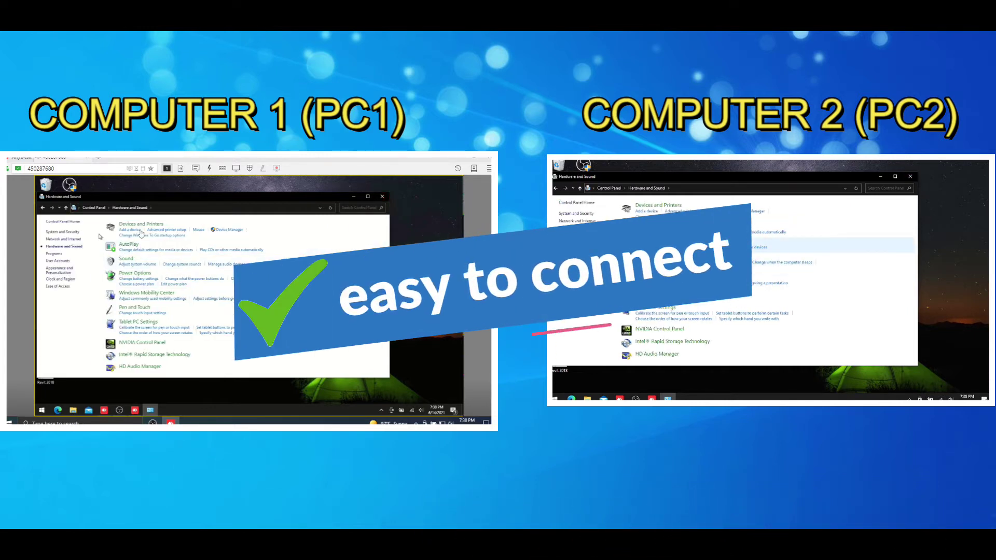
pyautogui.click(382, 196)
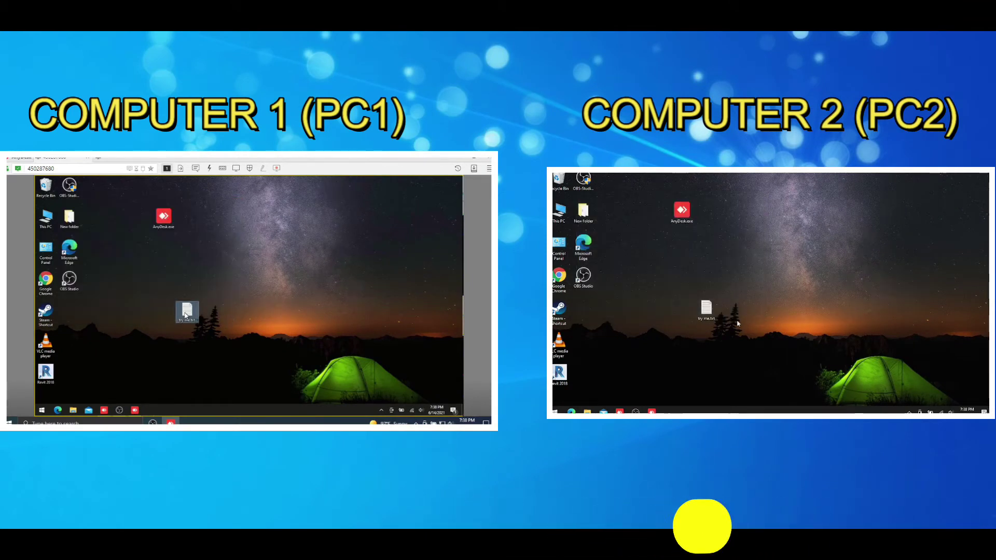
# - Copy try me.txt from PC2's desktop, paste it onto PC1's desktop, and open it in Notepad
pyautogui.rightClick(184, 314)
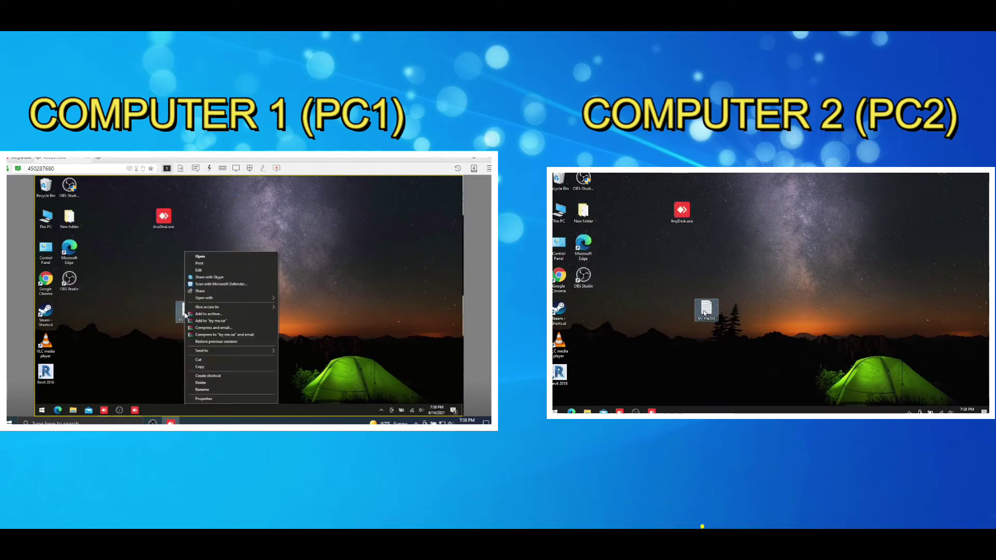
pyautogui.click(203, 366)
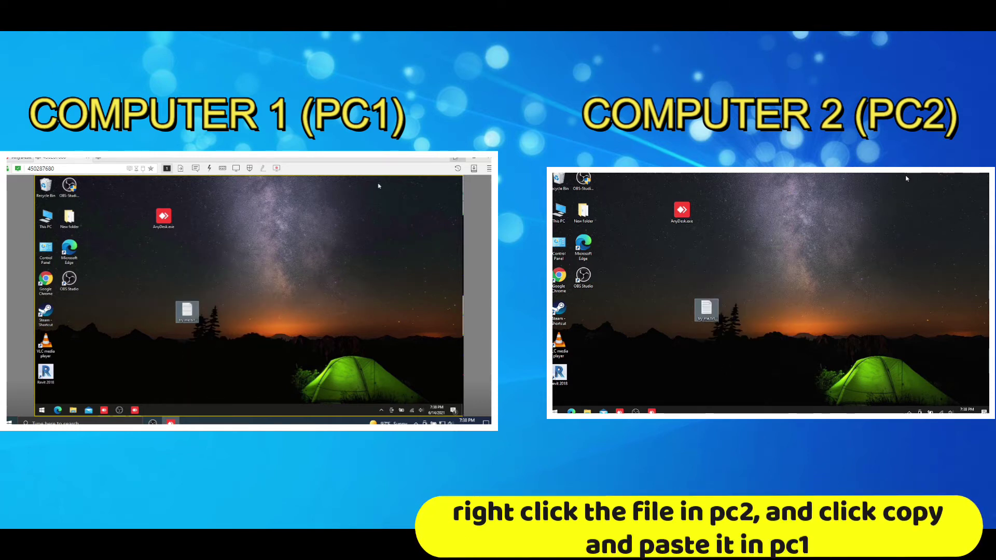
pyautogui.click(458, 159)
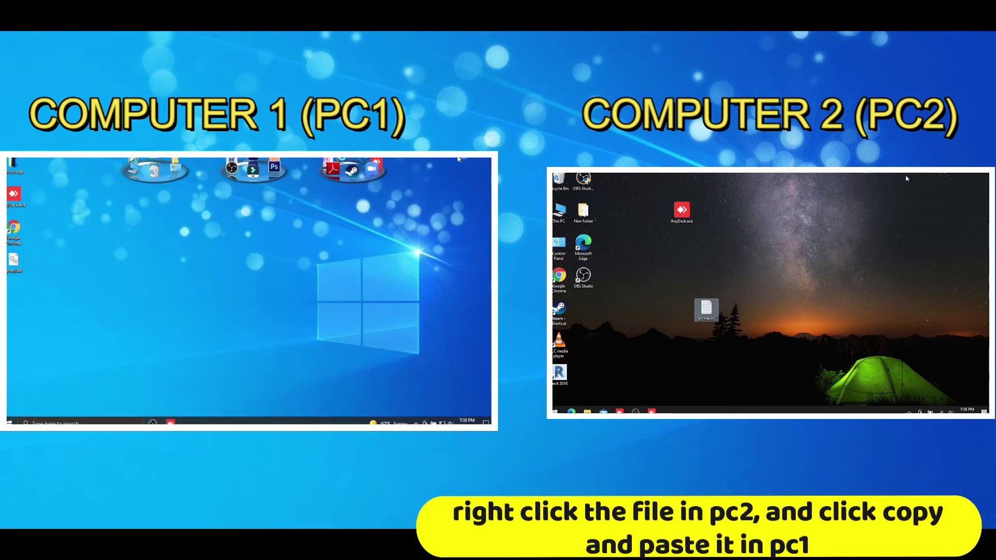
pyautogui.rightClick(142, 249)
pyautogui.click(158, 279)
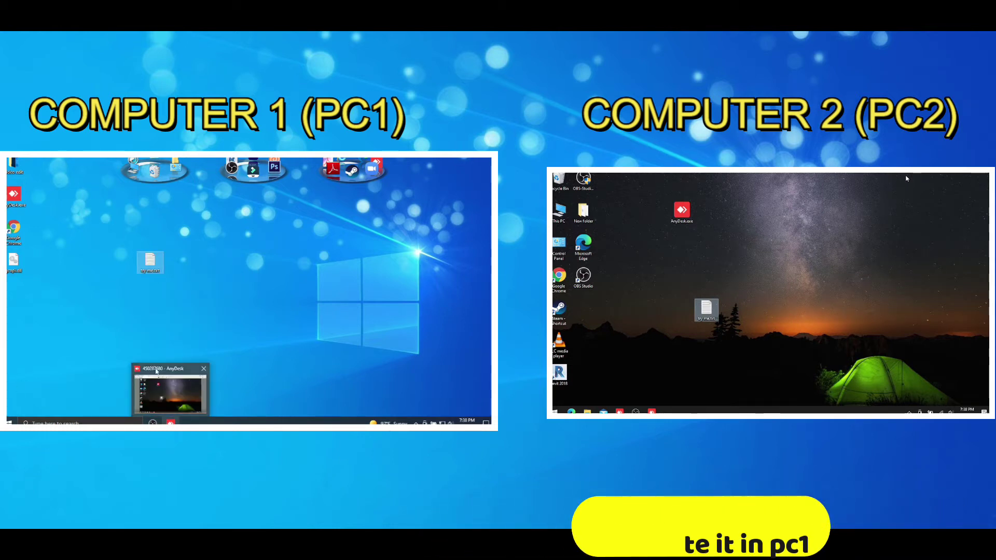
pyautogui.doubleClick(151, 263)
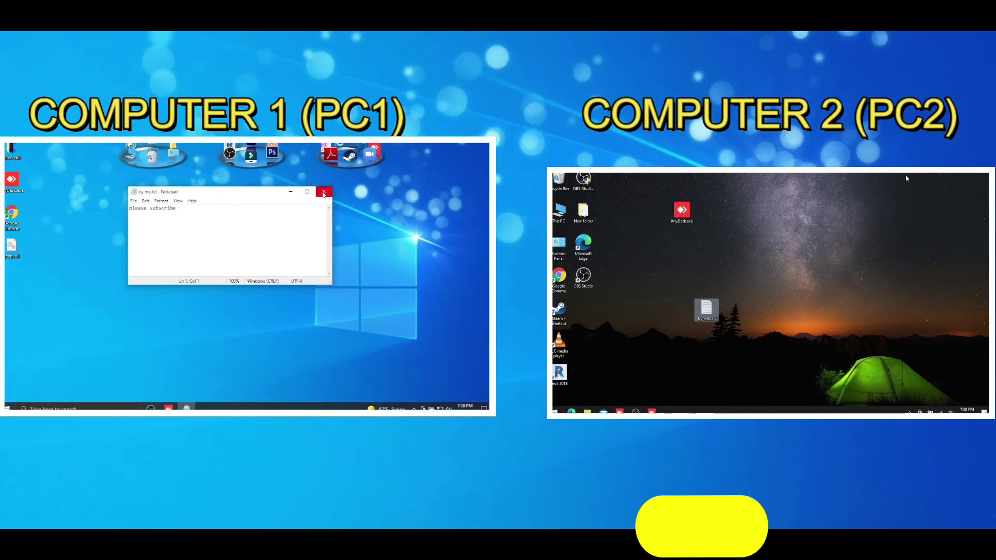
# - Copy the OBS Studio installer from PC2 onto PC1's desktop and confirm its 85.7 MB size
pyautogui.click(709, 164)
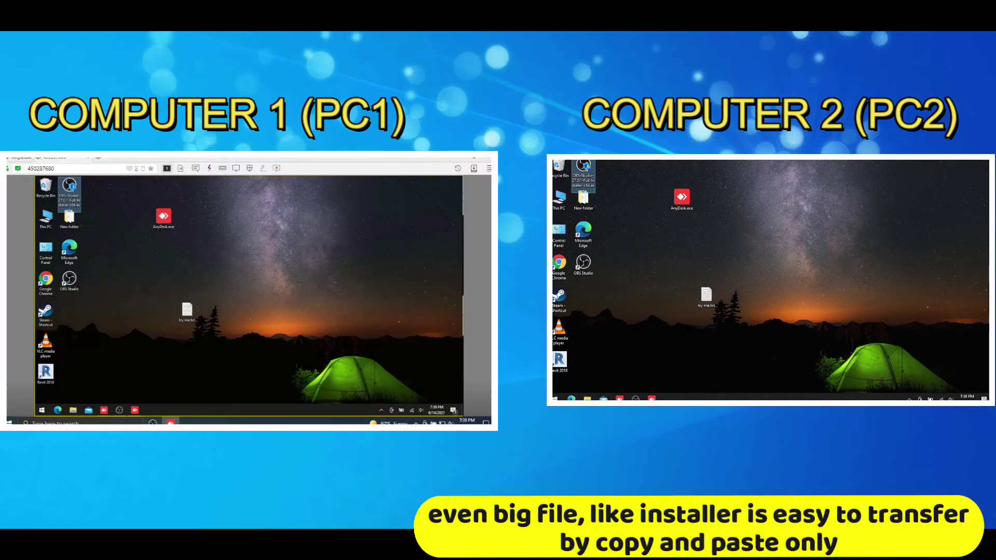
pyautogui.rightClick(72, 187)
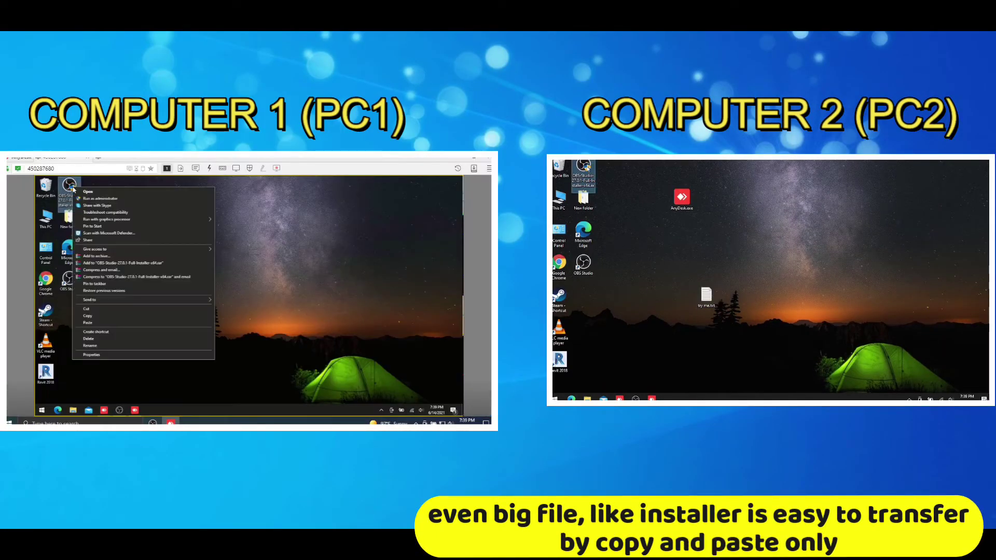
pyautogui.click(89, 316)
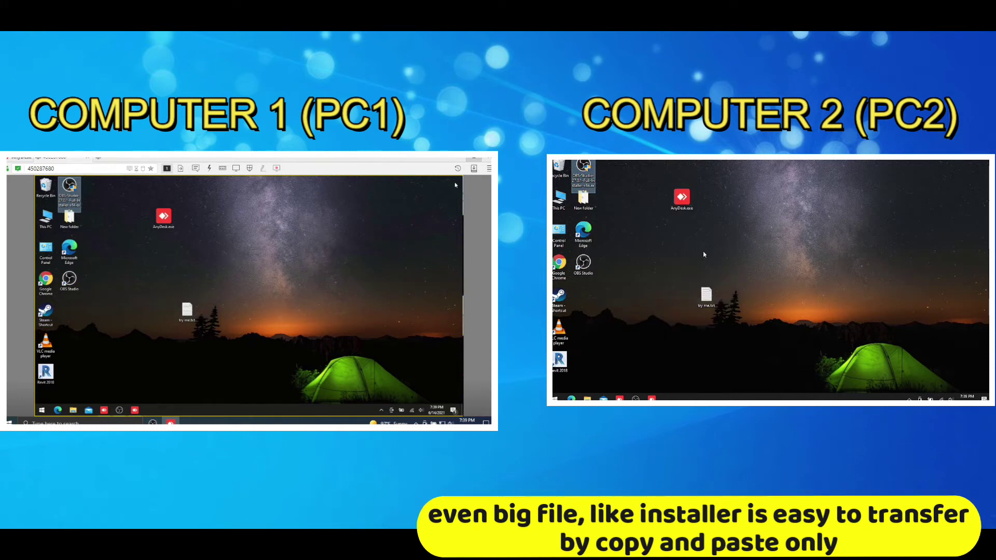
pyautogui.click(461, 160)
pyautogui.rightClick(213, 279)
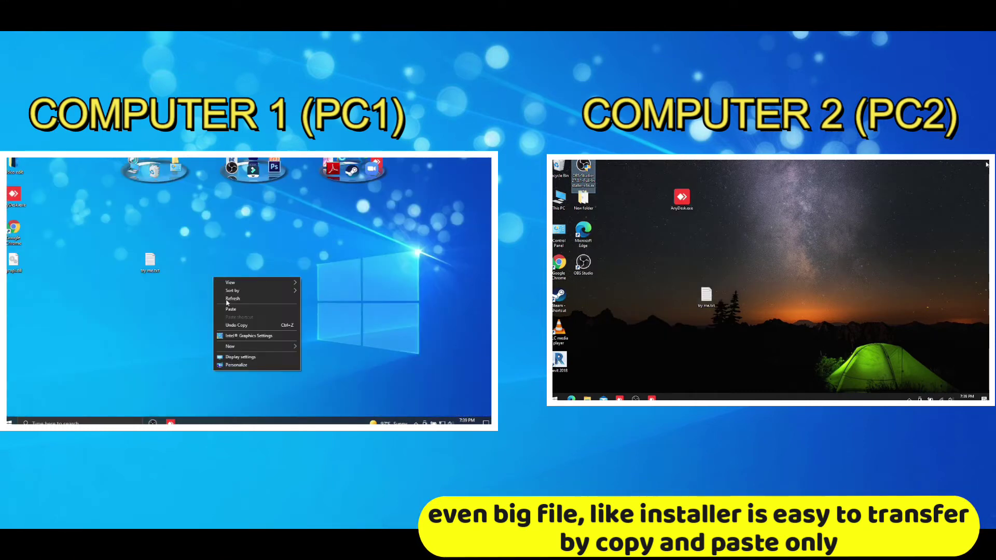
pyautogui.click(228, 308)
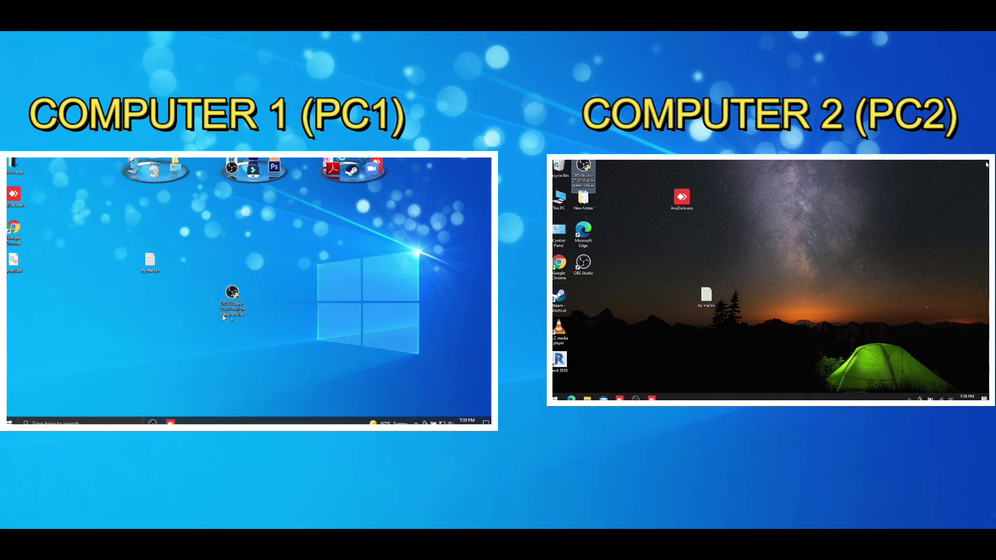
pyautogui.rightClick(235, 295)
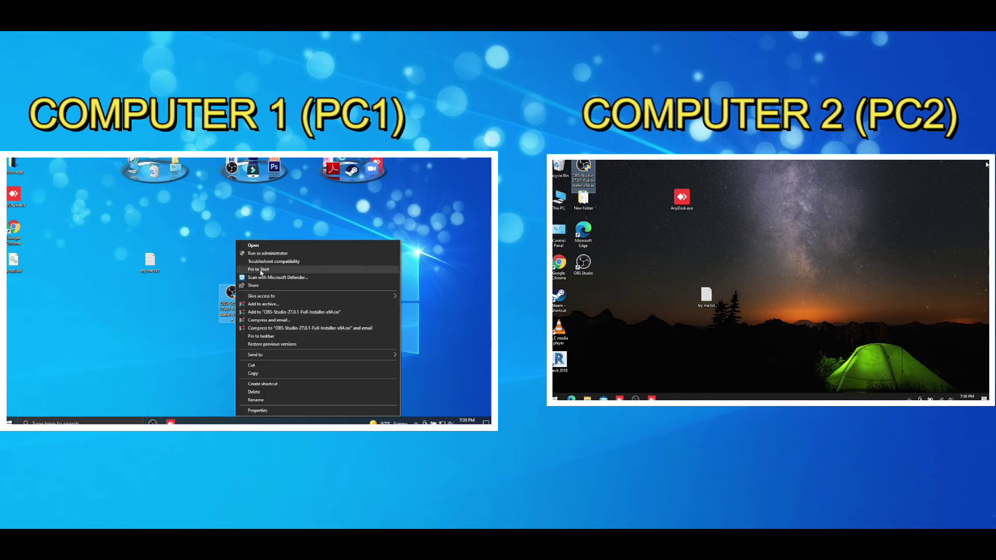
pyautogui.click(263, 409)
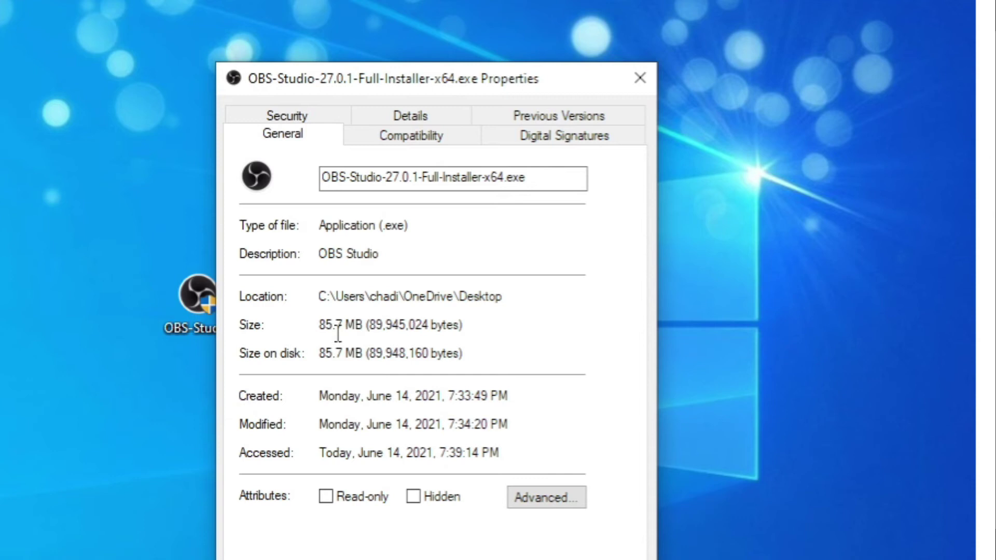
pyautogui.moveTo(370, 317); pyautogui.dragTo(533, 240)
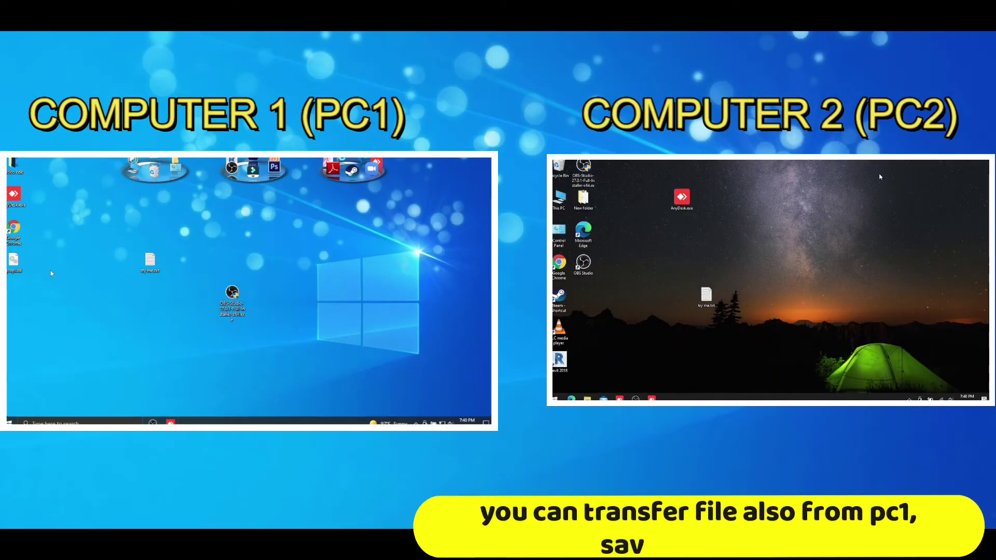
# - Copy gcapi.dll from PC1's desktop and paste it onto PC2's desktop
pyautogui.rightClick(13, 265)
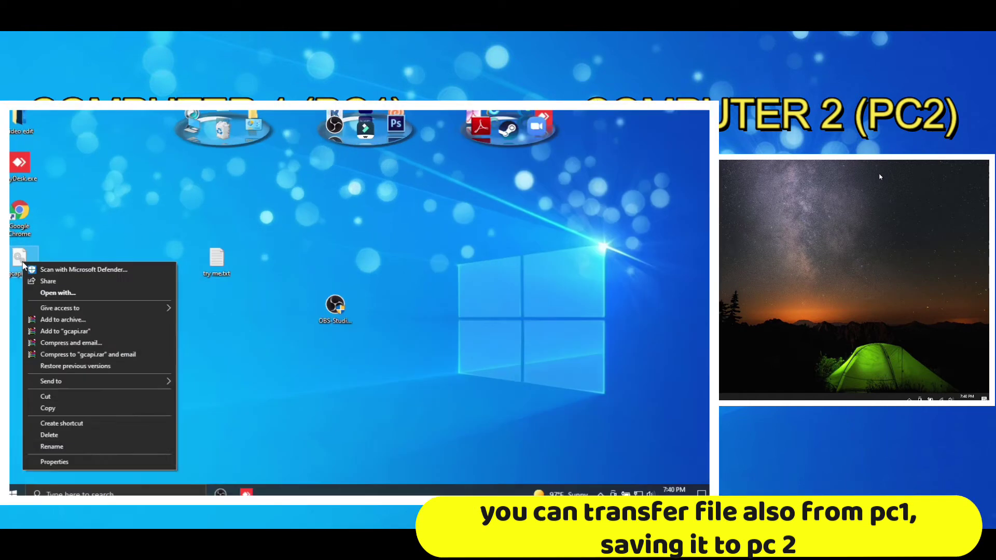
pyautogui.click(43, 363)
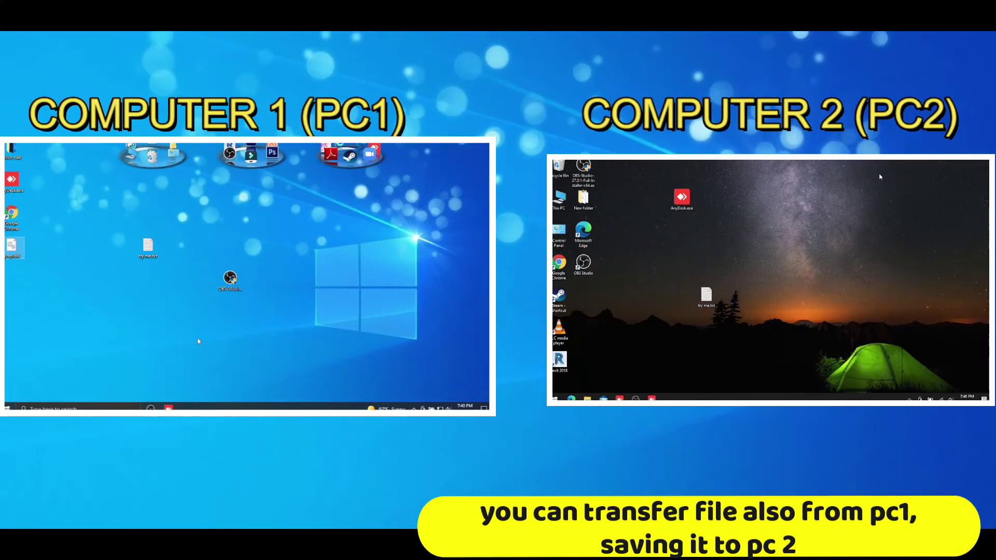
pyautogui.click(170, 407)
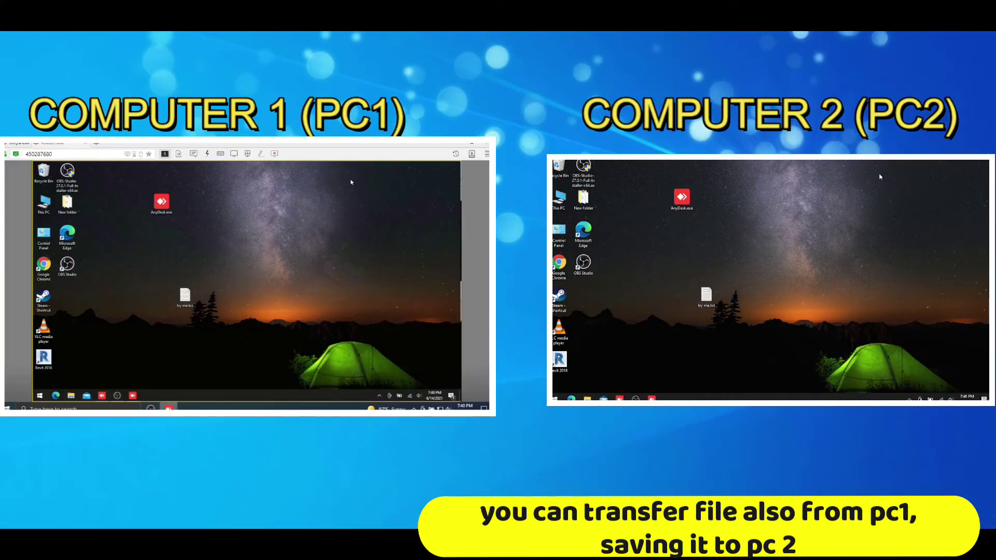
pyautogui.rightClick(241, 244)
pyautogui.click(260, 267)
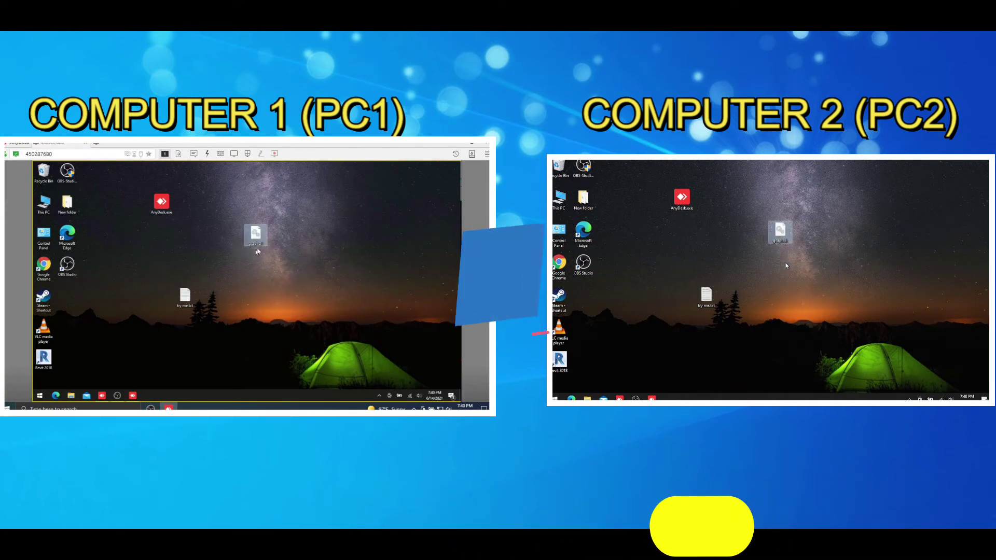
pyautogui.moveTo(236, 257); pyautogui.dragTo(285, 237)
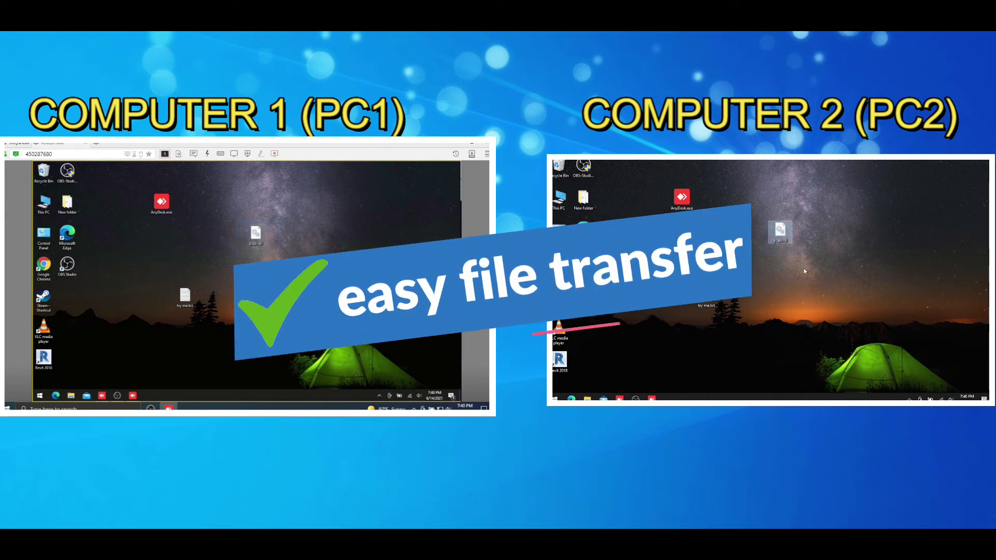
pyautogui.moveTo(796, 212); pyautogui.dragTo(764, 248)
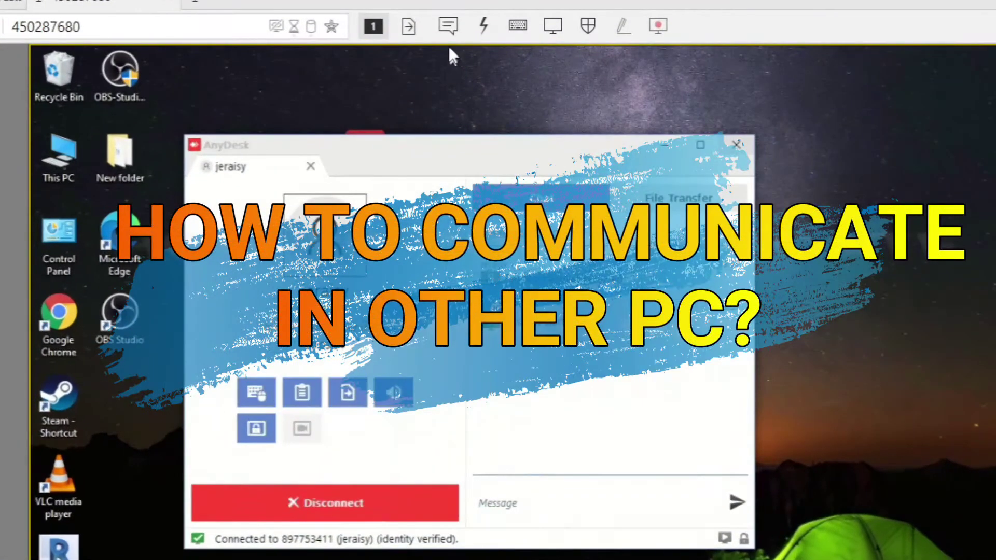
# - Send PC2 the chat message 'please subscribe :)' from the session chat
pyautogui.click(329, 91)
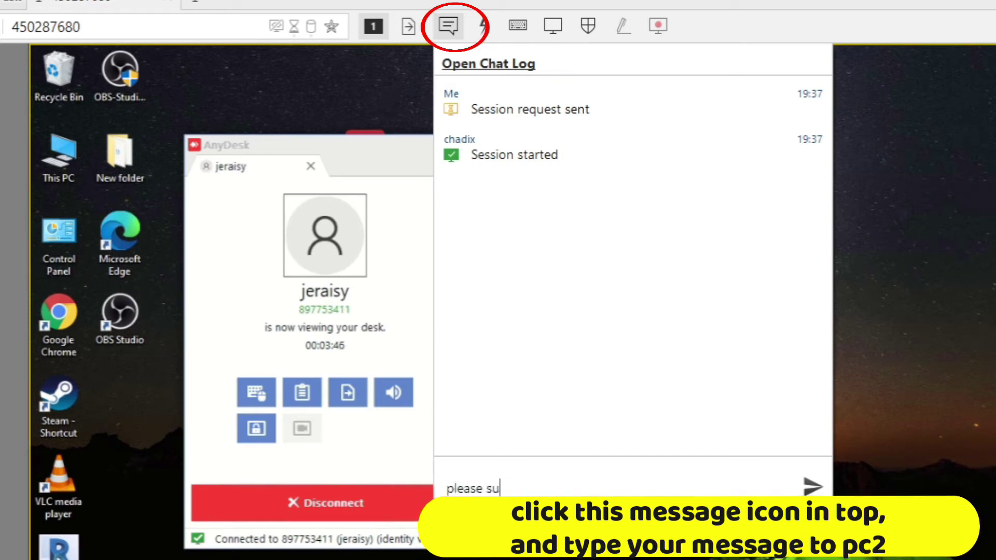
pyautogui.write('crib')
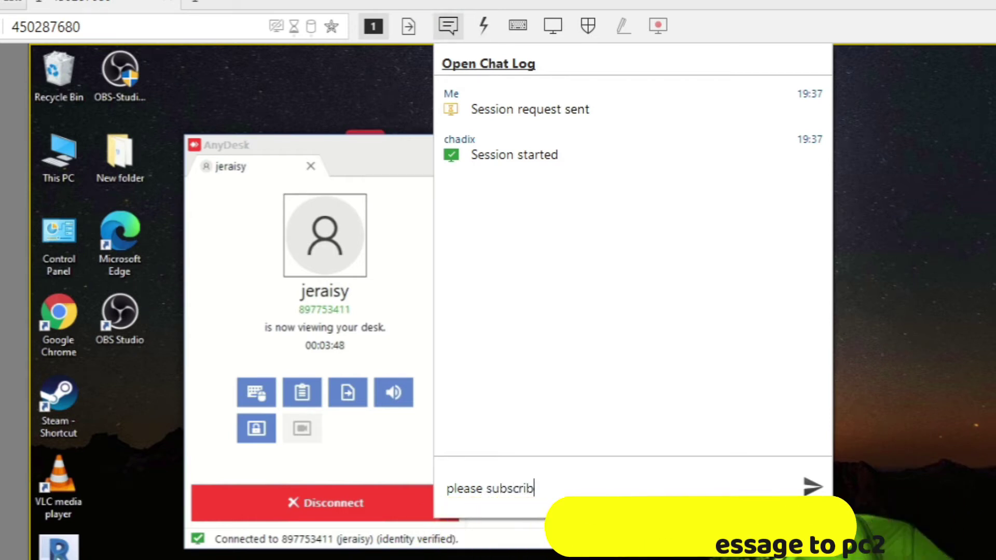
pyautogui.write('e :')
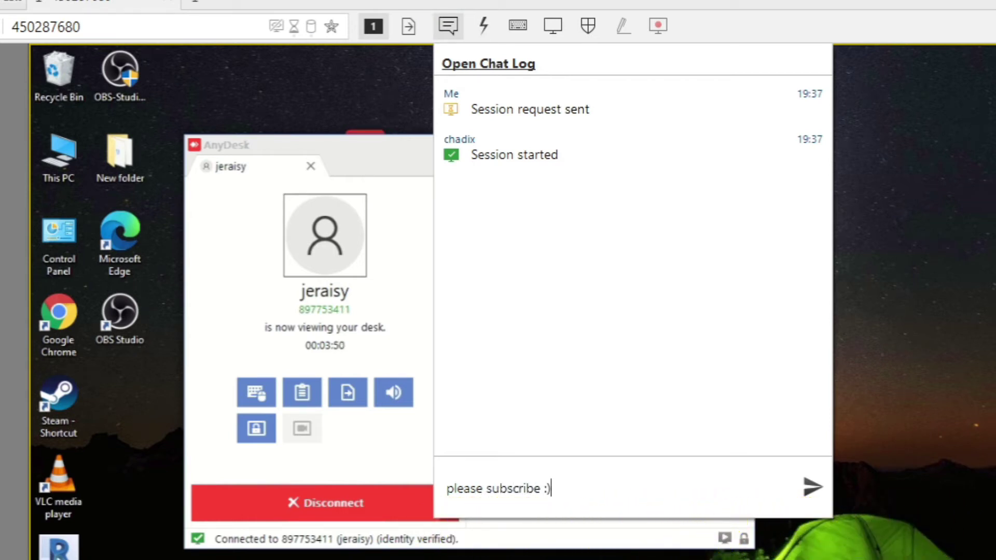
pyautogui.press('Return')
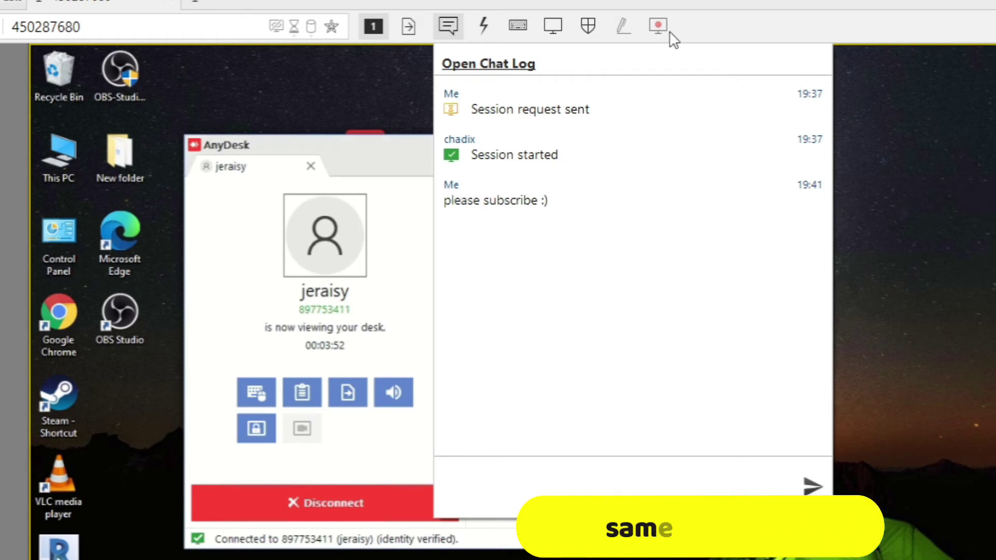
# - Reply 'ok' from PC2's chat box and end the remote session
pyautogui.click(945, 224)
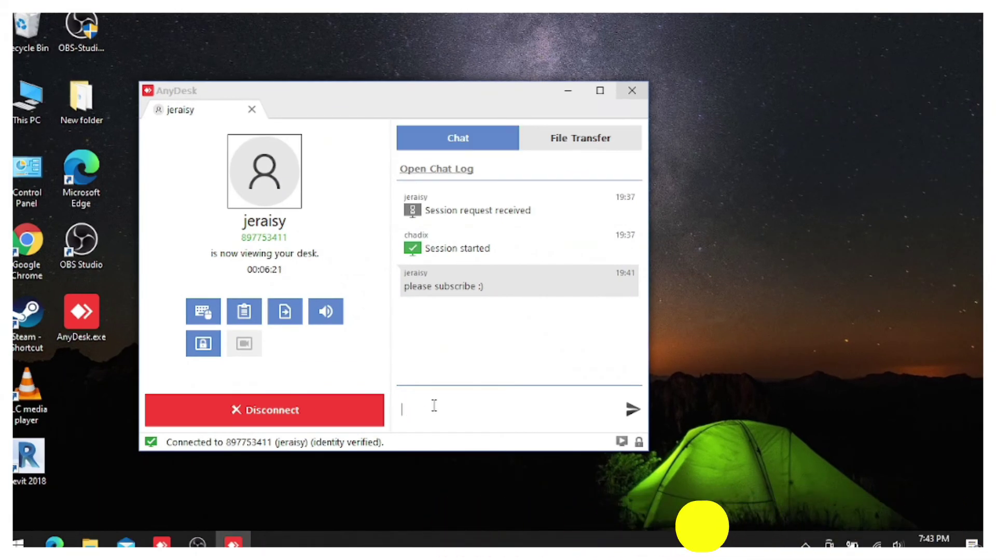
pyautogui.write('ok')
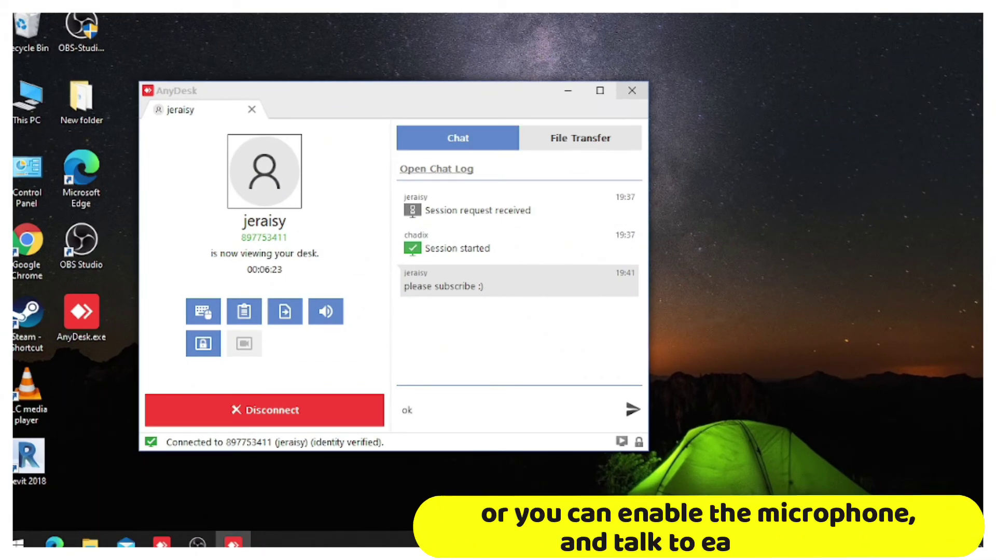
pyautogui.press('Return')
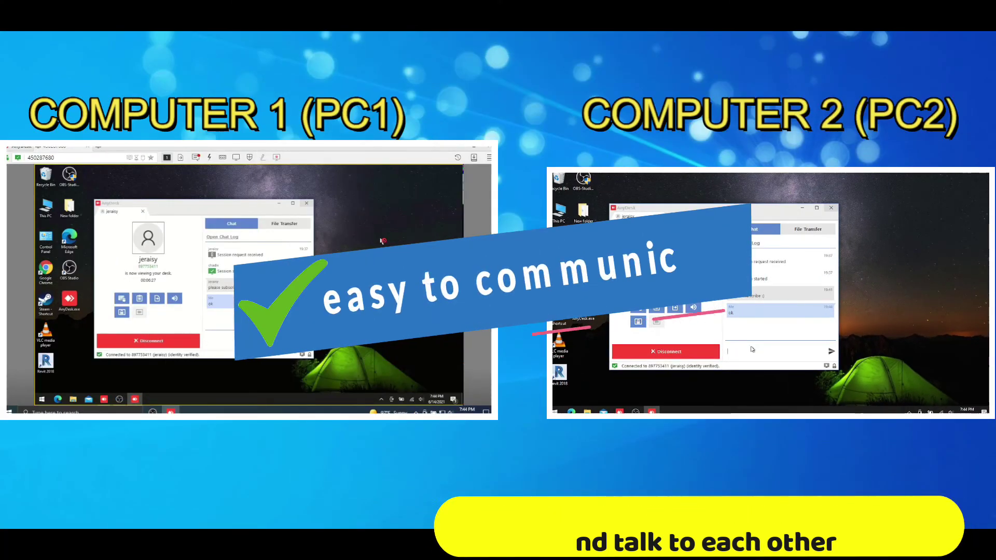
pyautogui.click(652, 338)
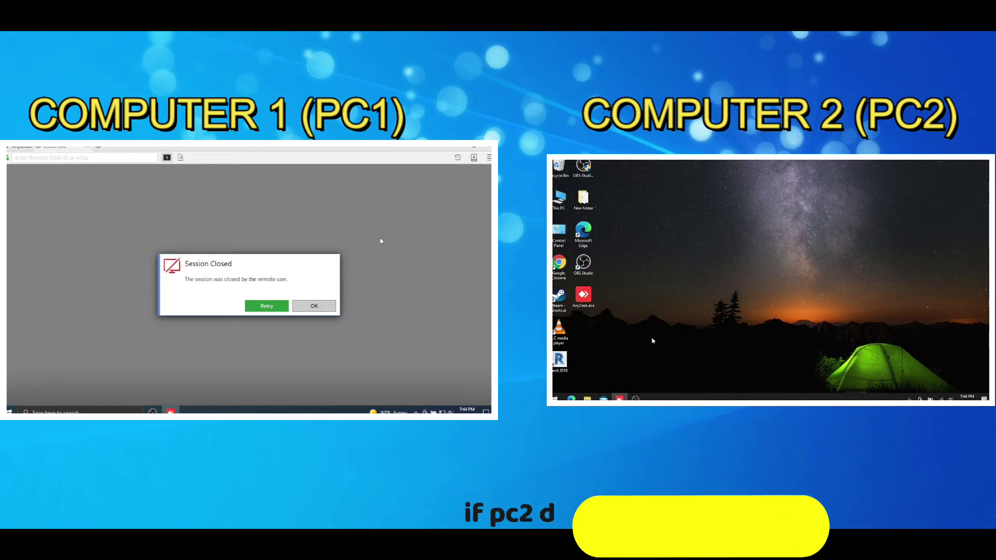
# - Retry the closed connection from PC1, then cancel the pending request
pyautogui.click(266, 306)
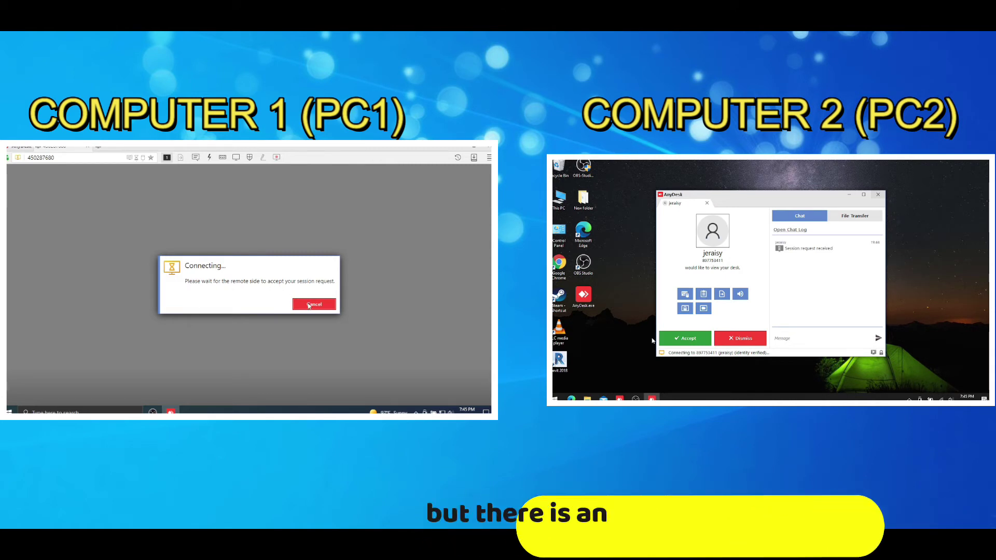
pyautogui.click(311, 305)
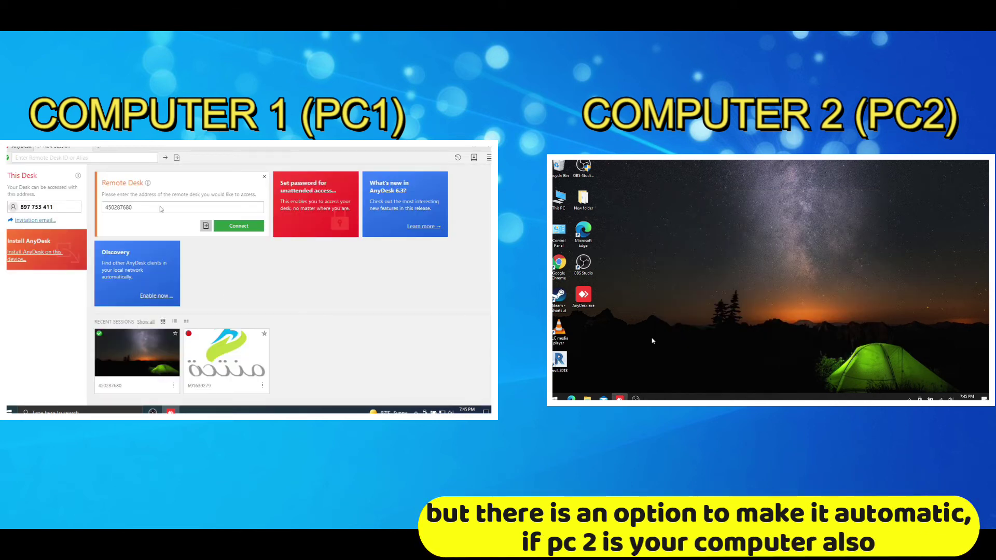
# - Tick Enable unattended access in PC1's AnyDesk Settings under Security
pyautogui.click(489, 158)
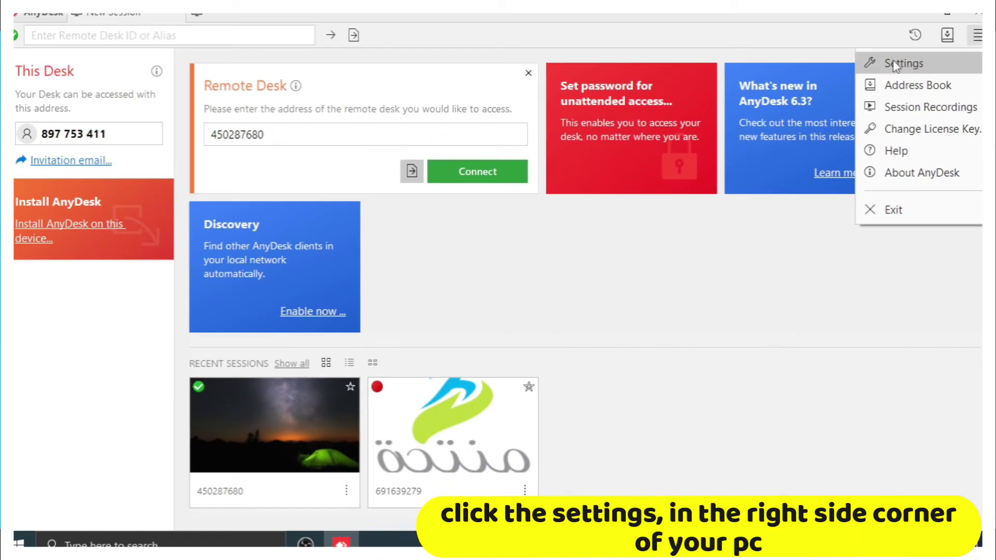
pyautogui.click(892, 63)
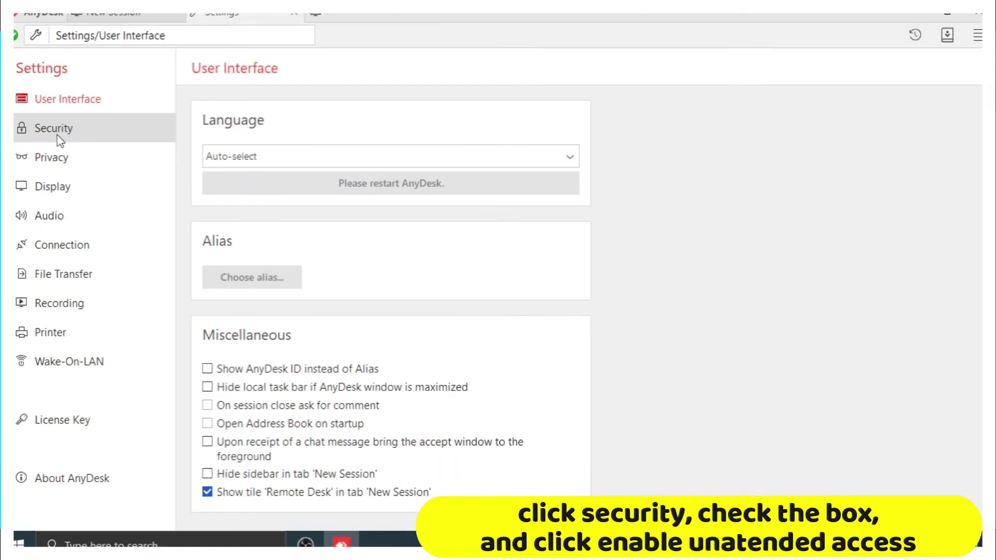
pyautogui.click(94, 170)
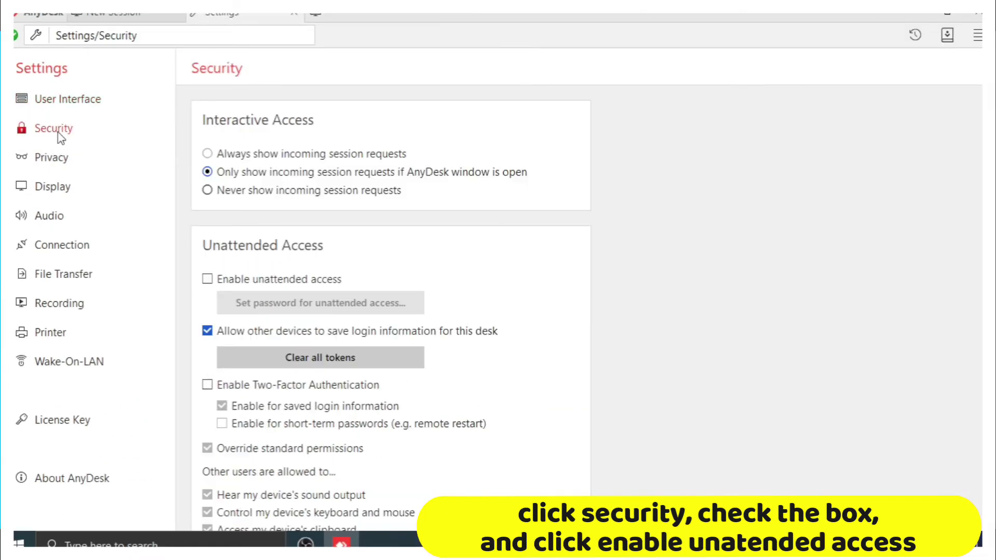
pyautogui.click(209, 280)
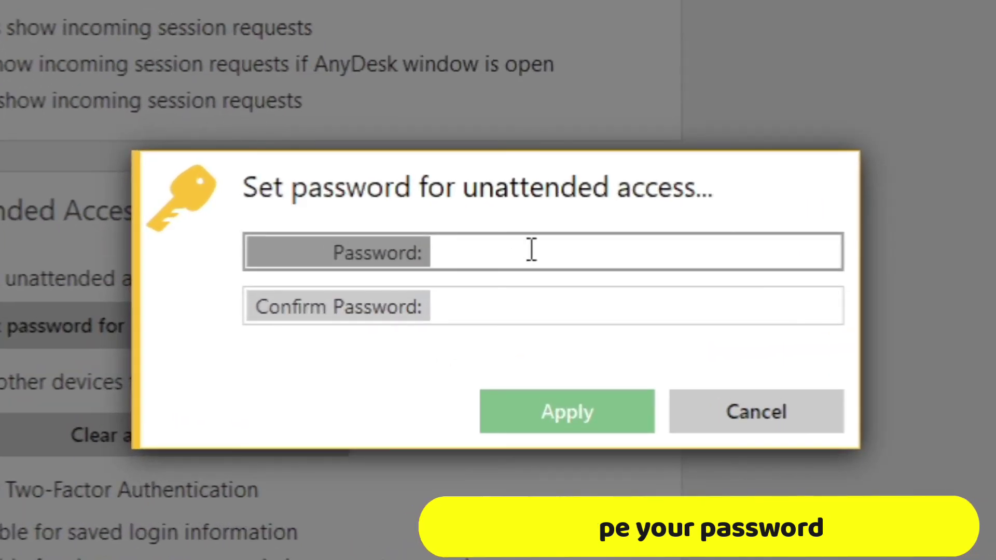
# - Enter the unattended-access password, confirm it, and apply it
pyautogui.write('****')
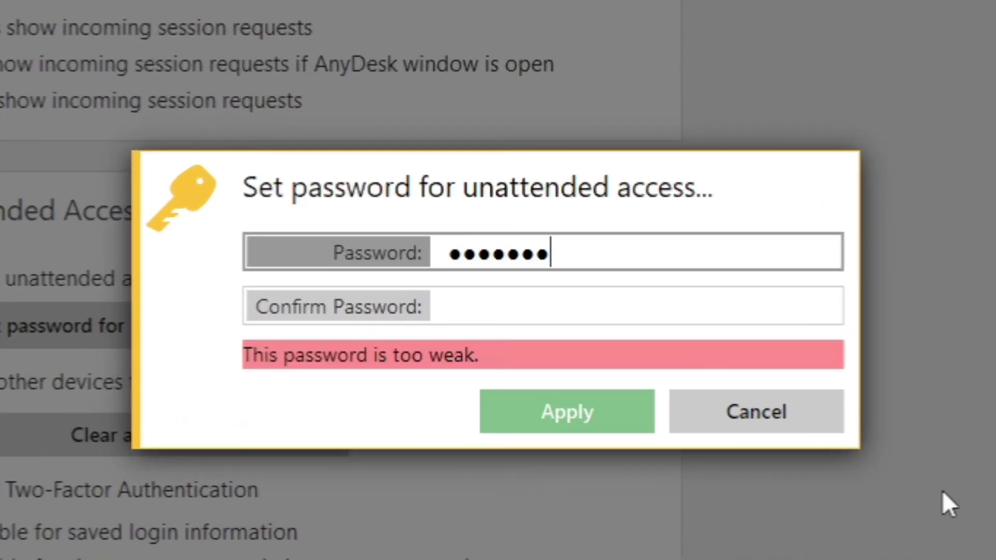
pyautogui.write('*******')
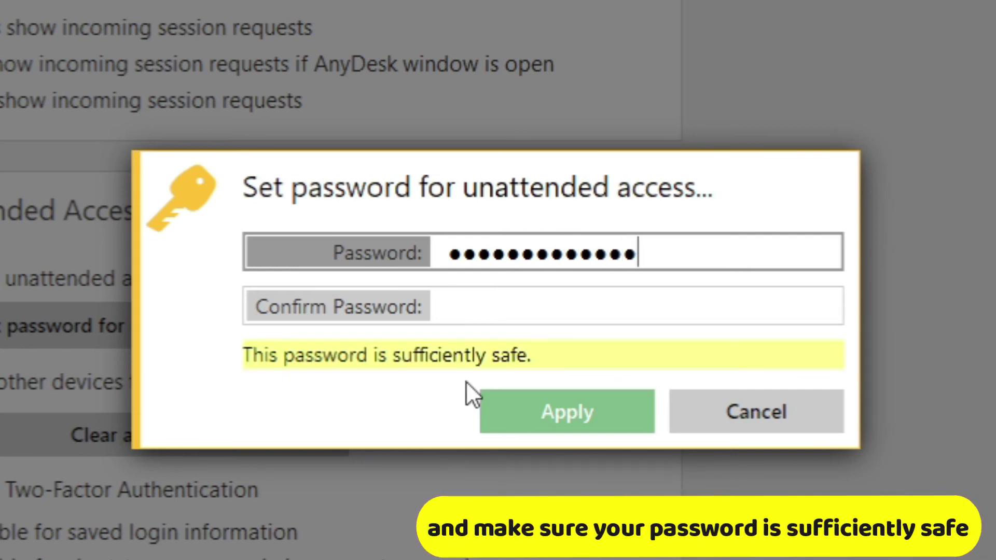
pyautogui.click(565, 304)
pyautogui.write('****')
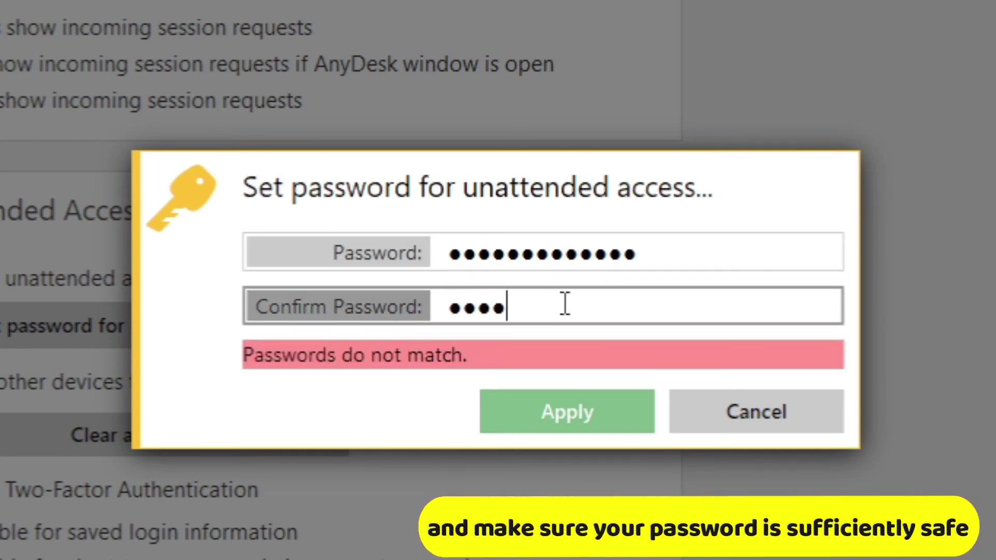
pyautogui.write('*******')
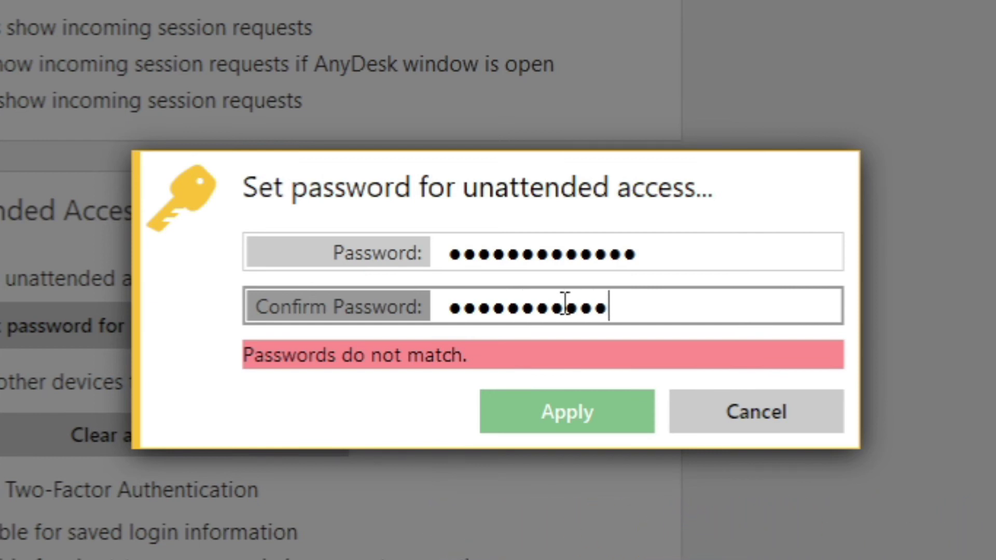
pyautogui.write('**')
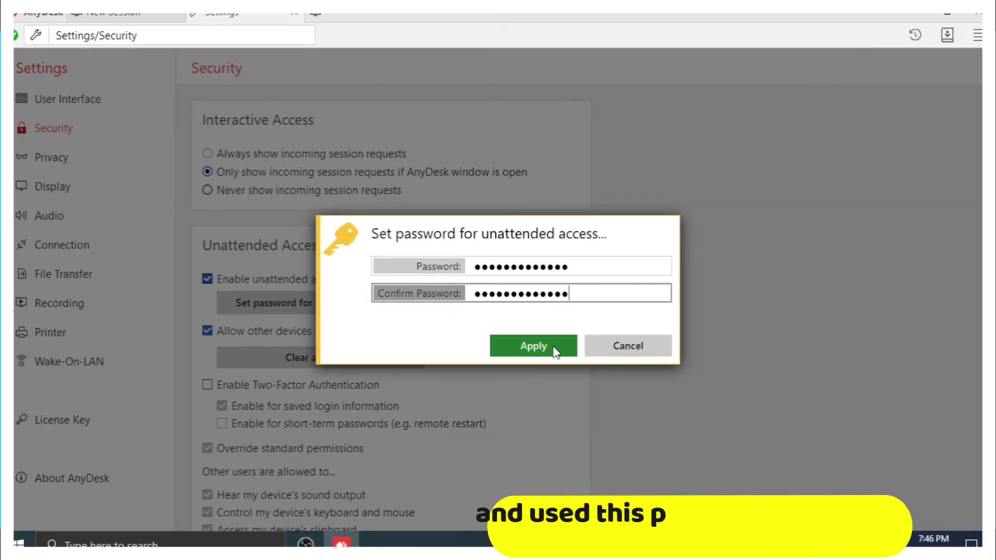
pyautogui.click(554, 349)
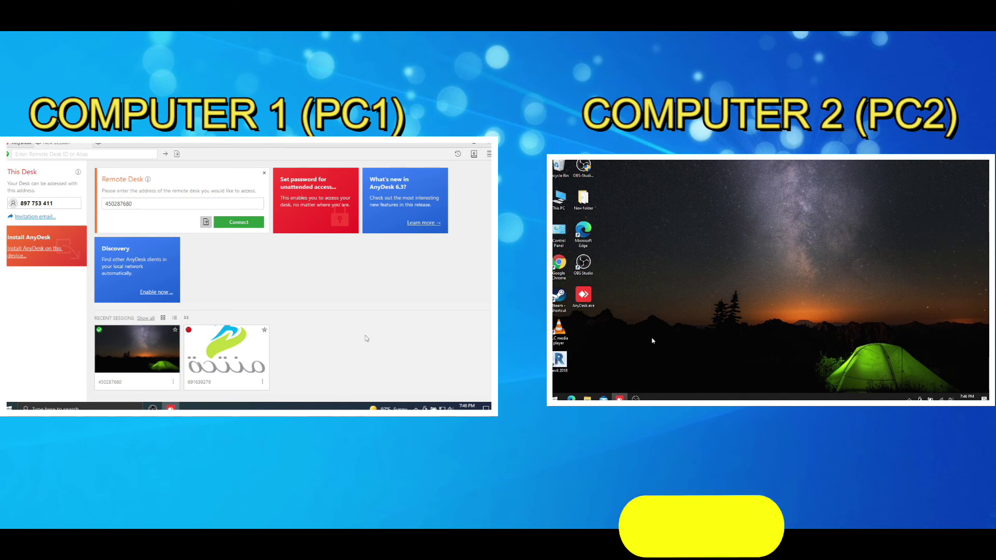
# - From PC2, connect to PC1's AnyDesk address using the unattended-access password, with Log in automatically ticked
pyautogui.click(621, 398)
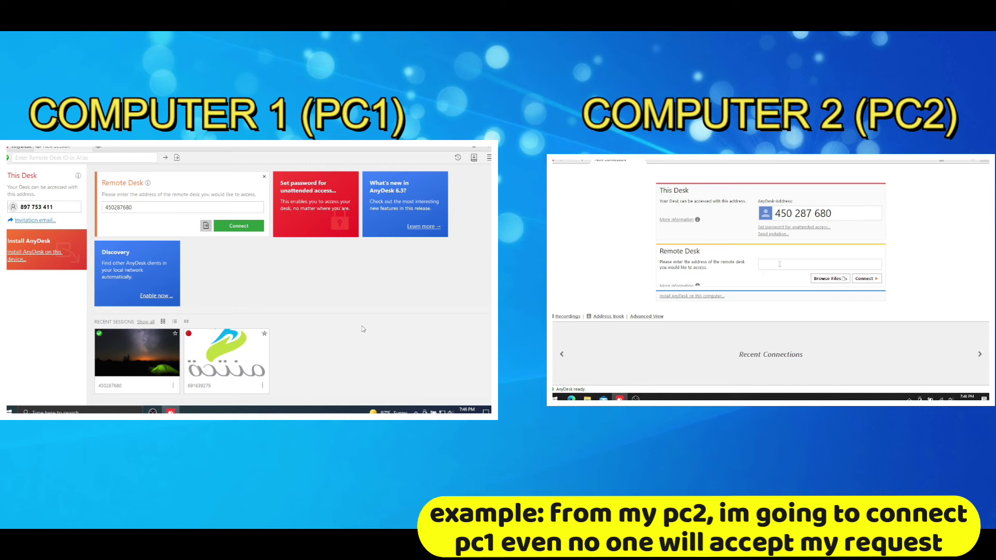
pyautogui.write('89')
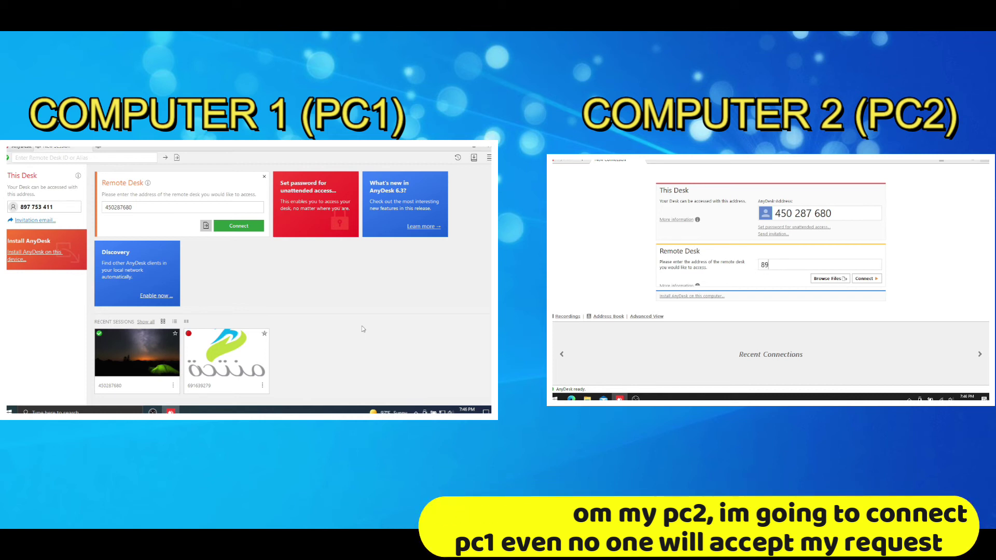
pyautogui.write('7753411')
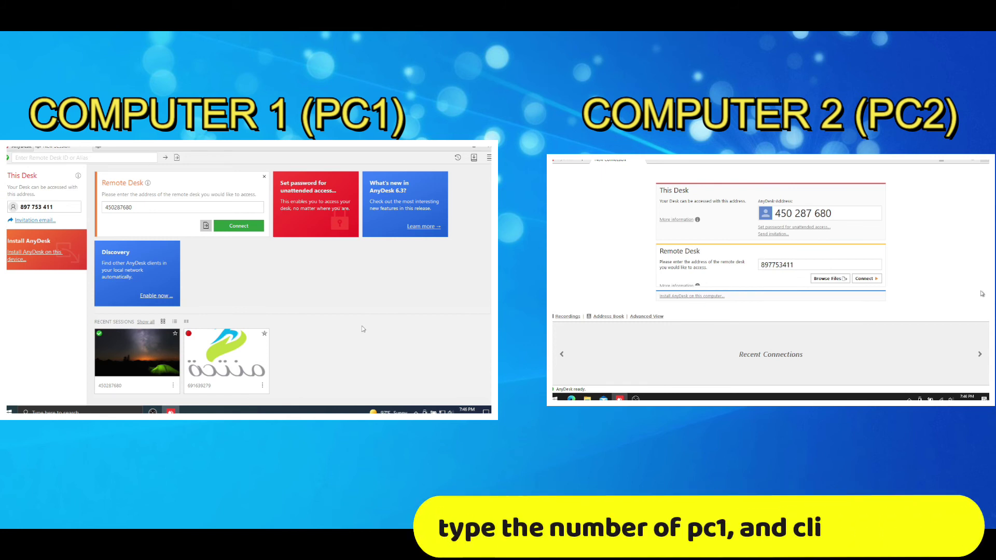
pyautogui.click(866, 278)
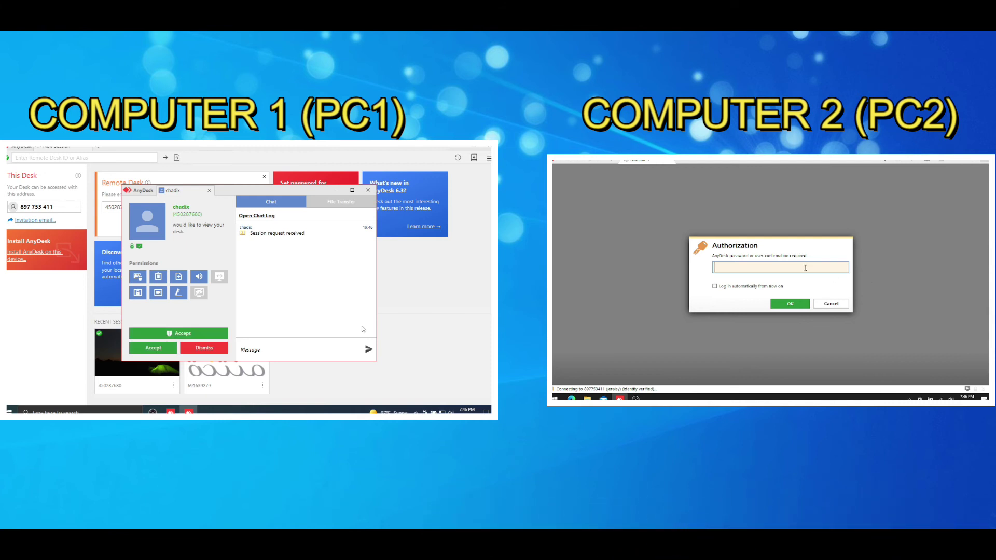
pyautogui.write('••••')
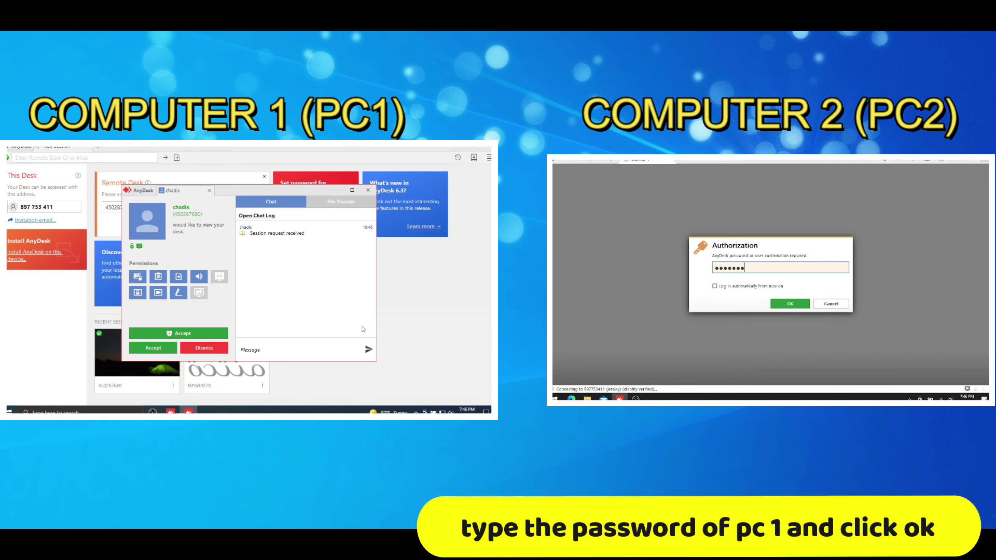
pyautogui.write('•••••')
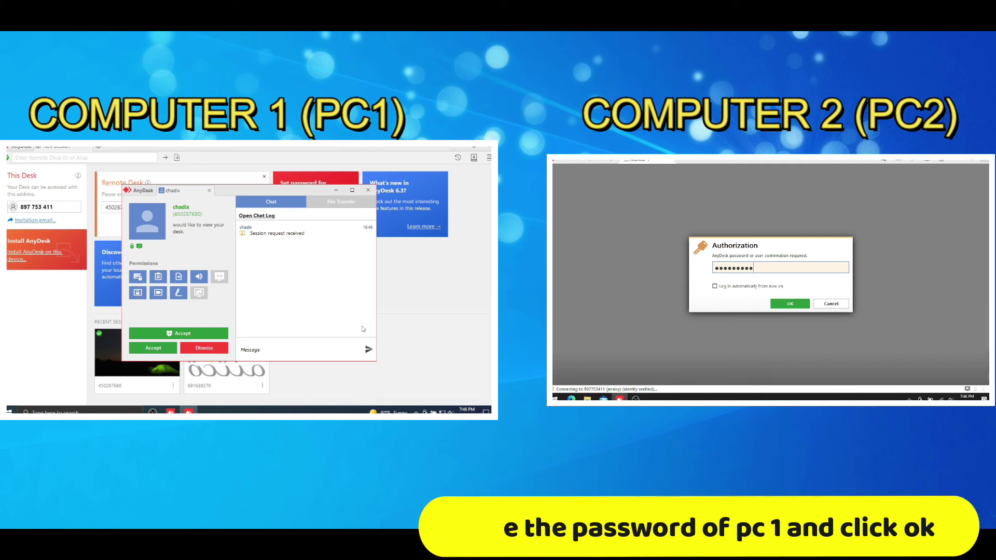
pyautogui.write('••••')
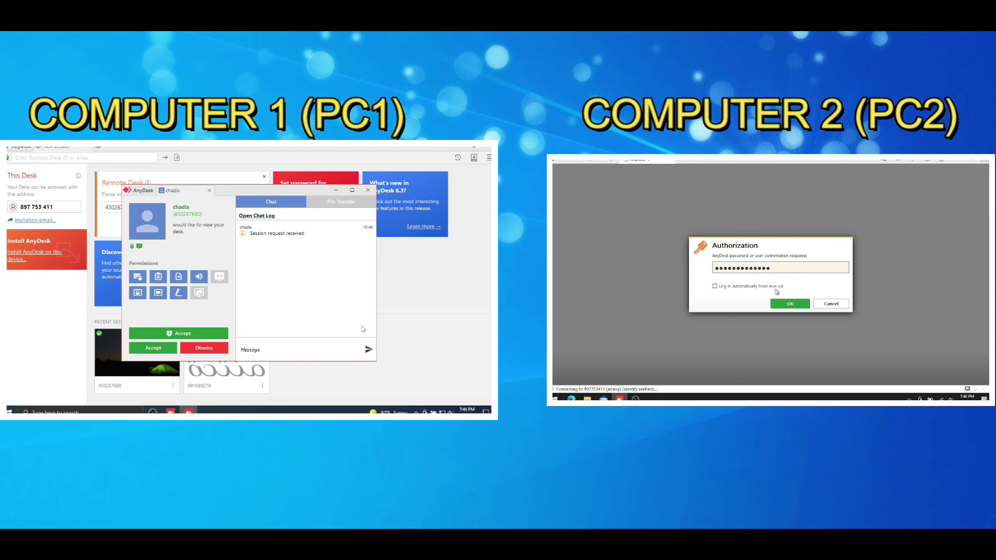
pyautogui.click(712, 287)
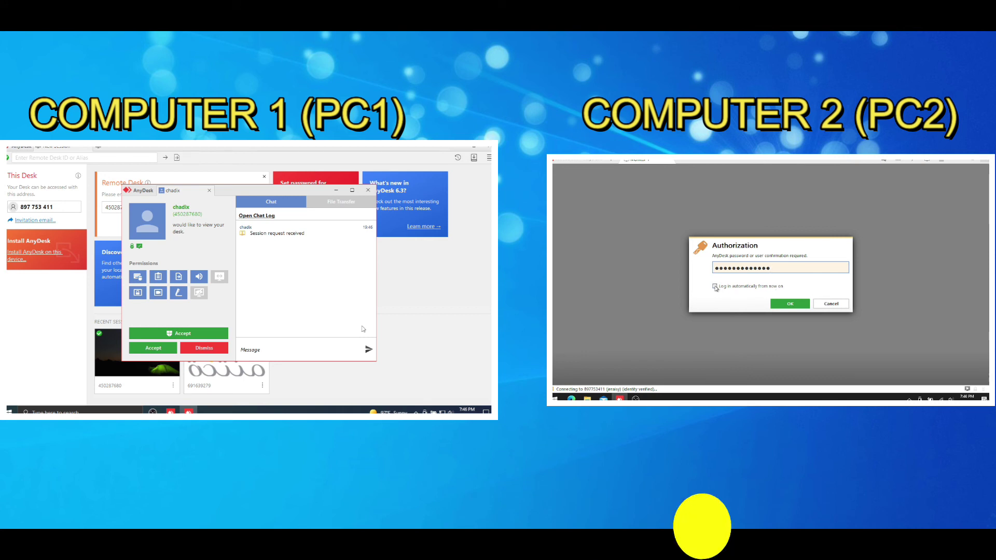
pyautogui.click(781, 306)
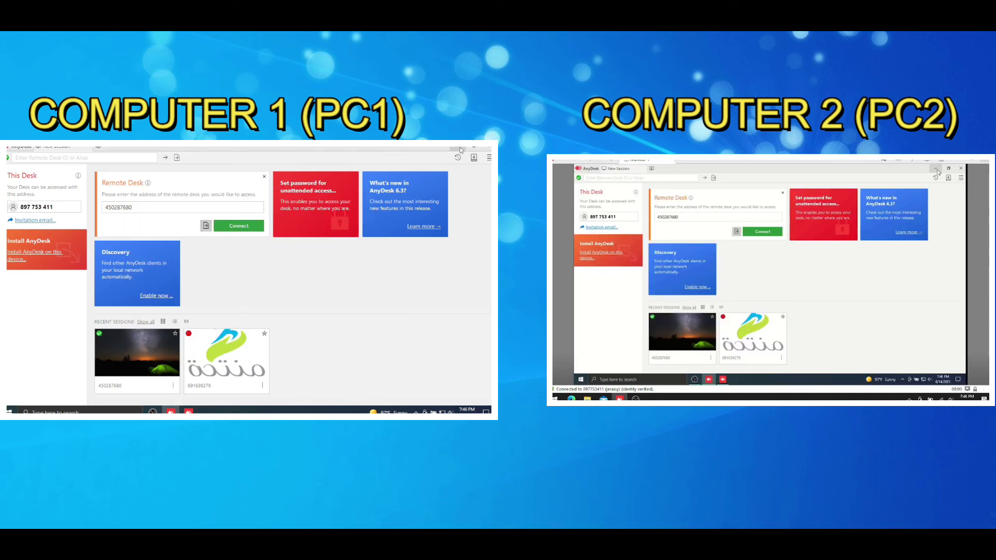
# - Minimize PC1's AnyDesk window from PC2's remote view to reveal PC1's desktop
pyautogui.click(937, 170)
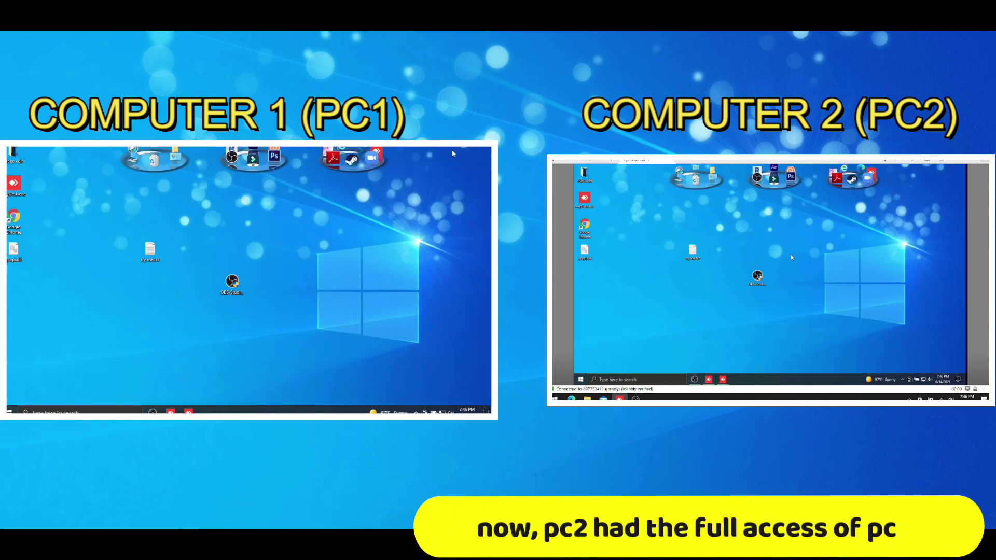